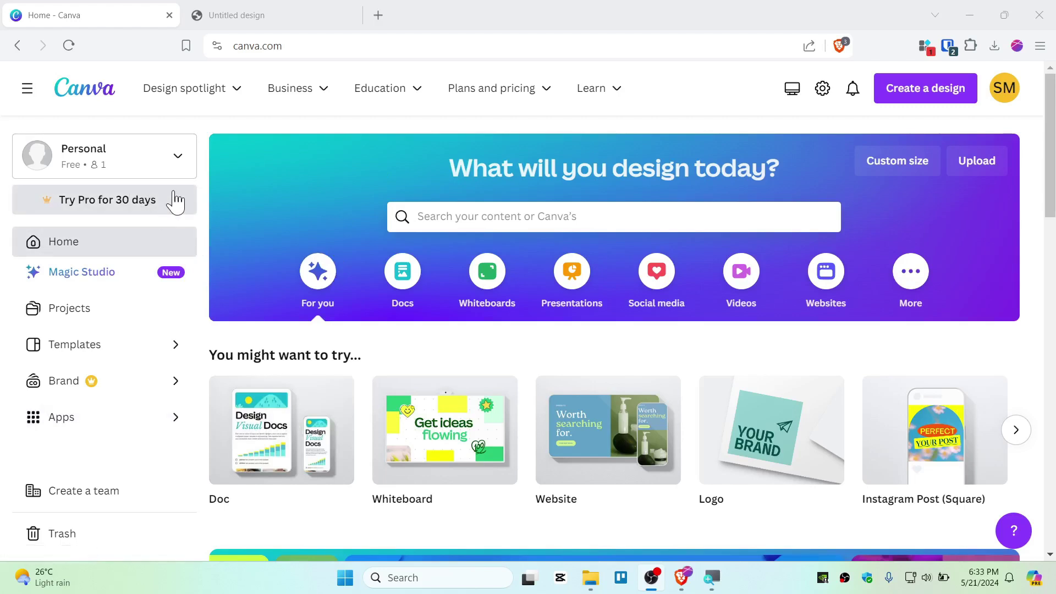
- Search Canva's home page for 'website' designs
click(479, 214)
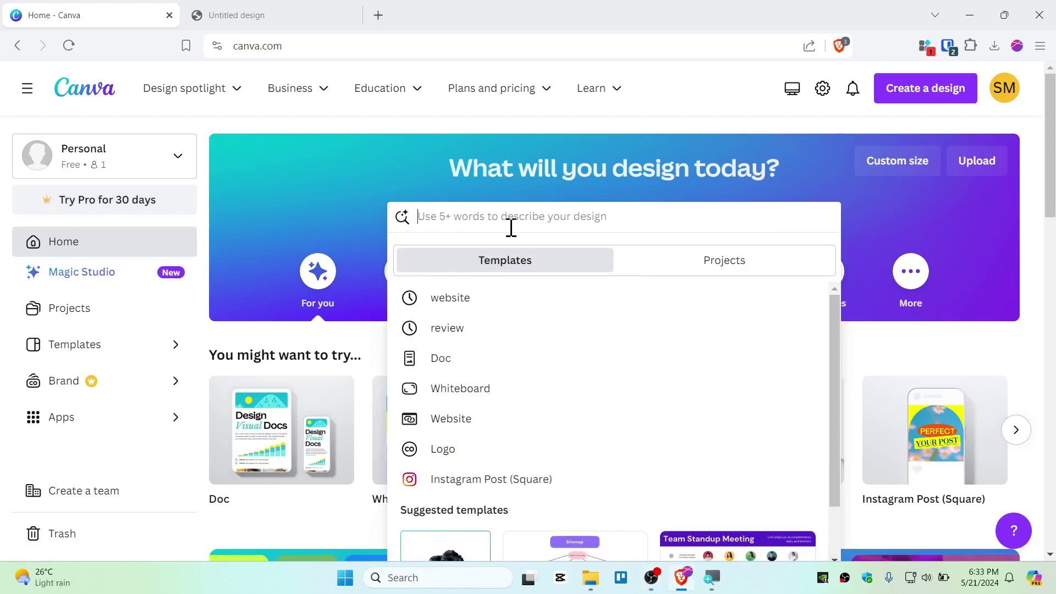
text(website)
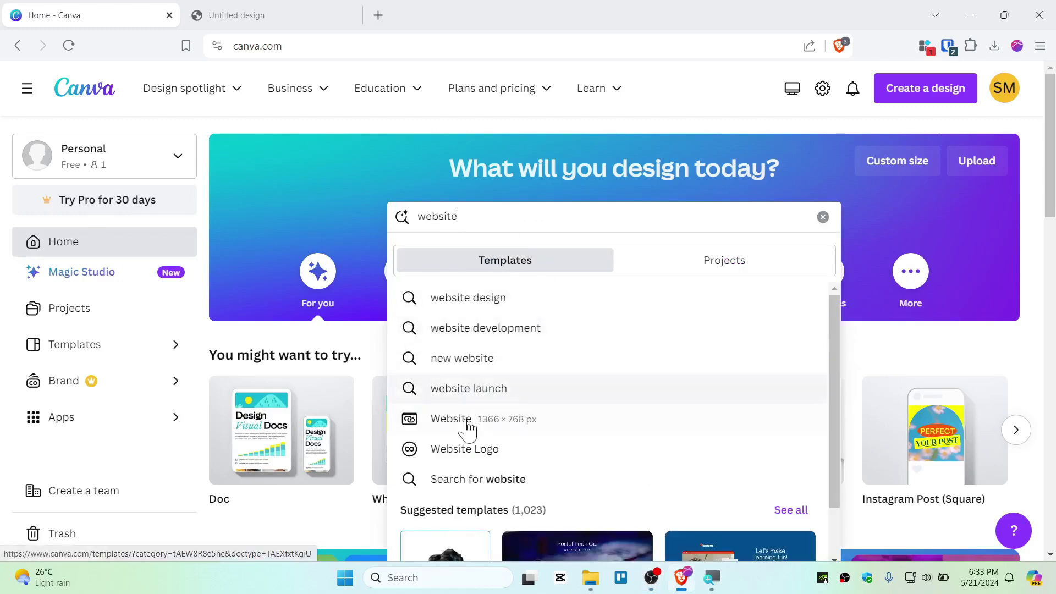
- Open the Website templates category and filter it to Free templates
click(476, 425)
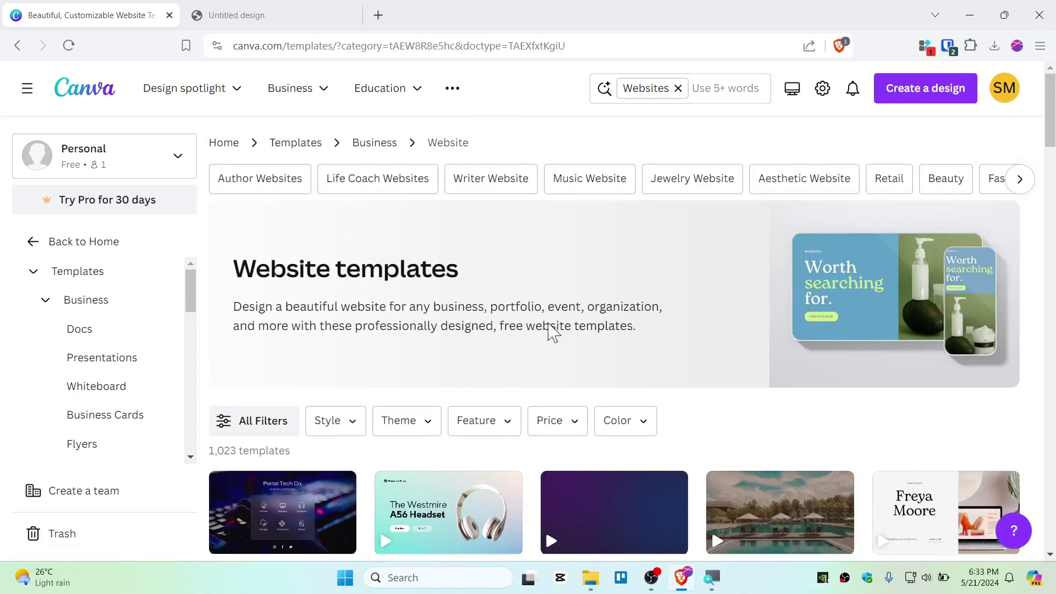
scroll(559, 380, down, 5)
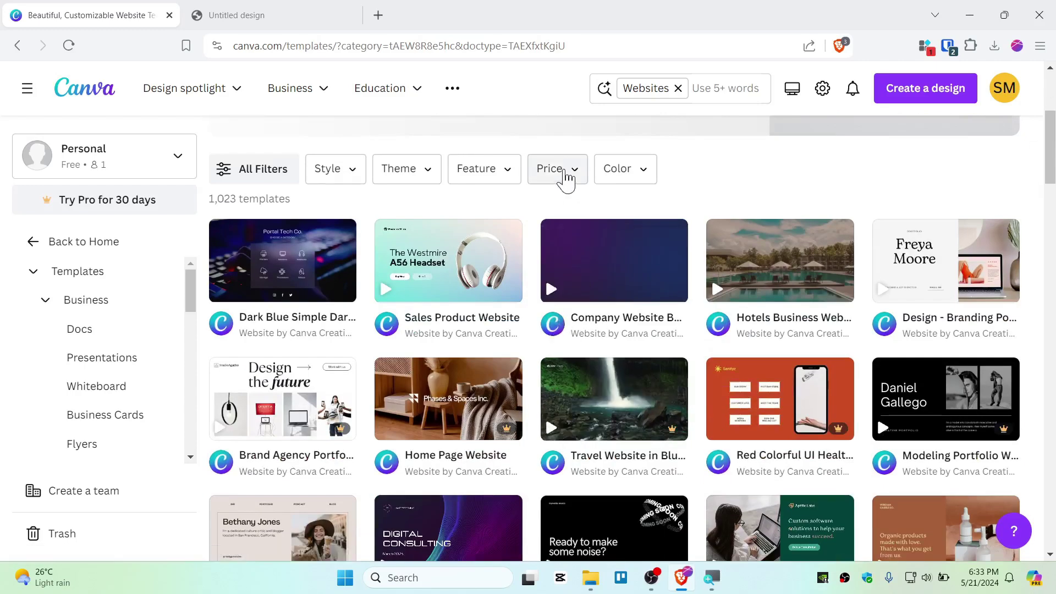
click(566, 177)
click(575, 230)
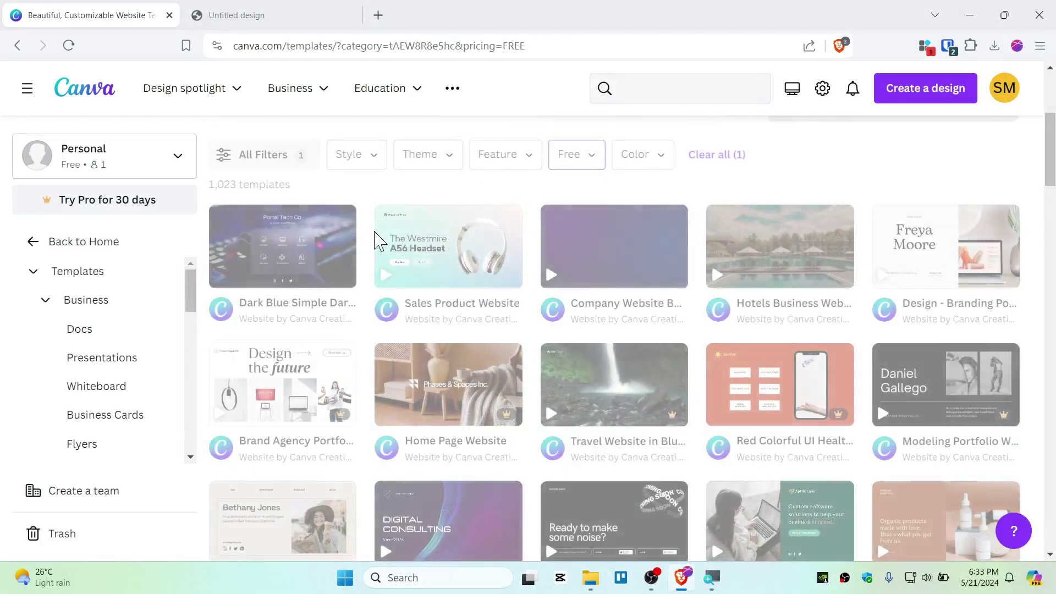
- Browse the free website templates, then switch to the stickers rock band PDF tab
scroll(552, 421, down, 10)
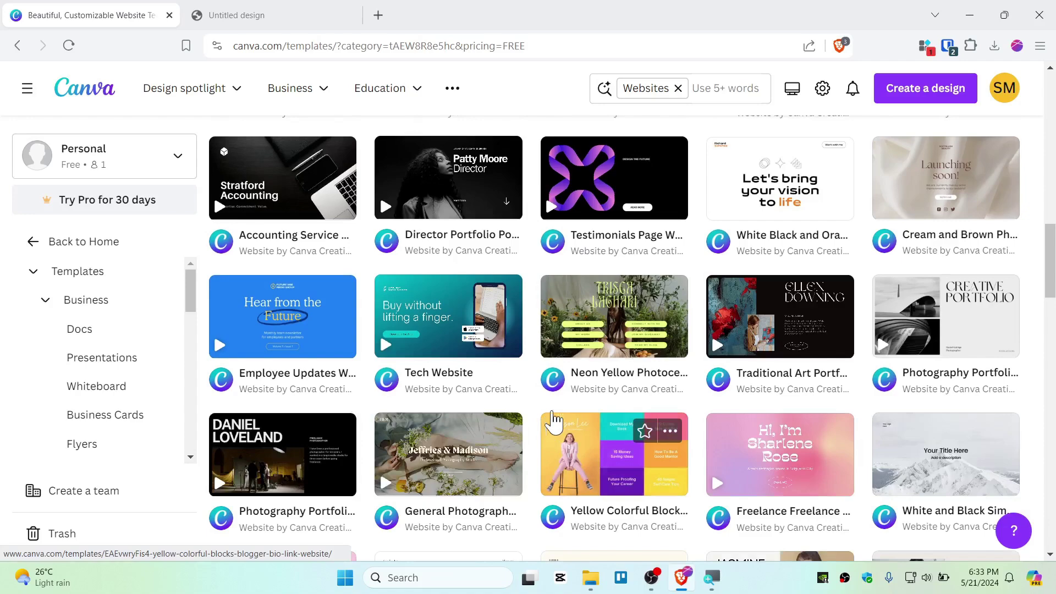
scroll(608, 369, up, 5)
scroll(610, 371, down, 5)
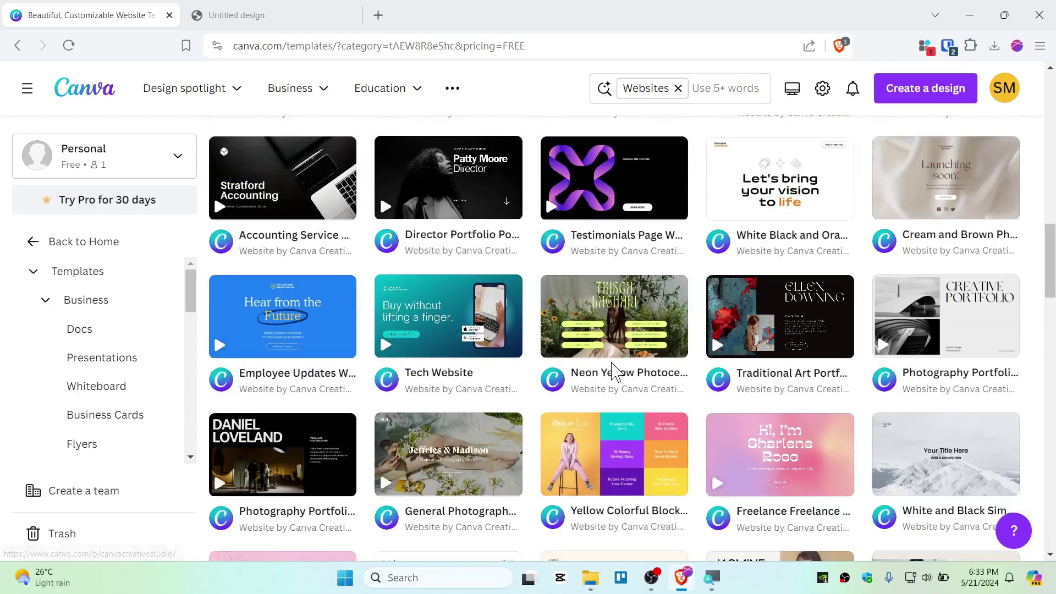
mouse_move(297, 377)
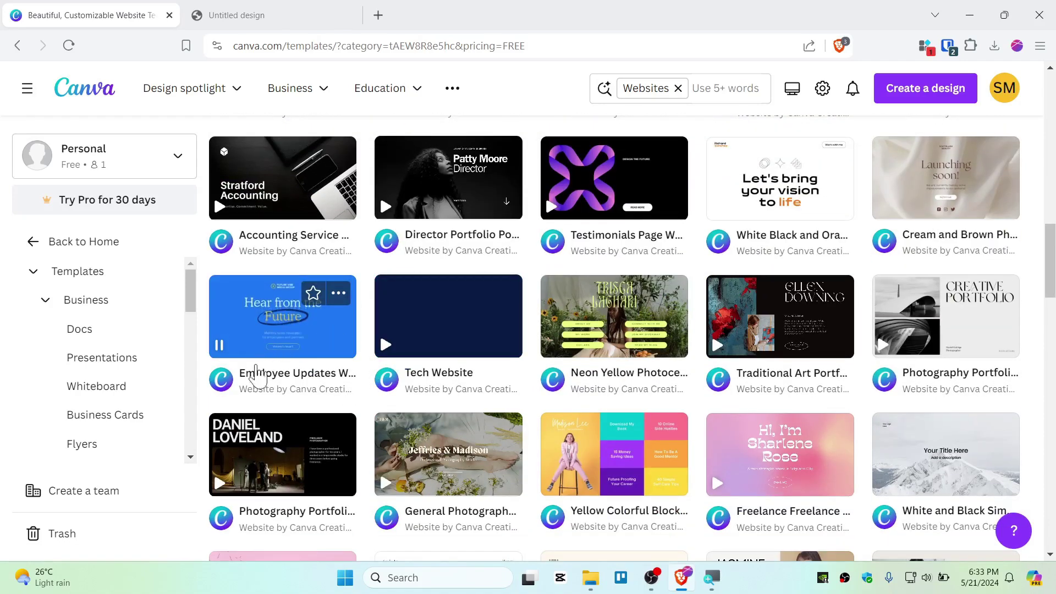
mouse_move(473, 316)
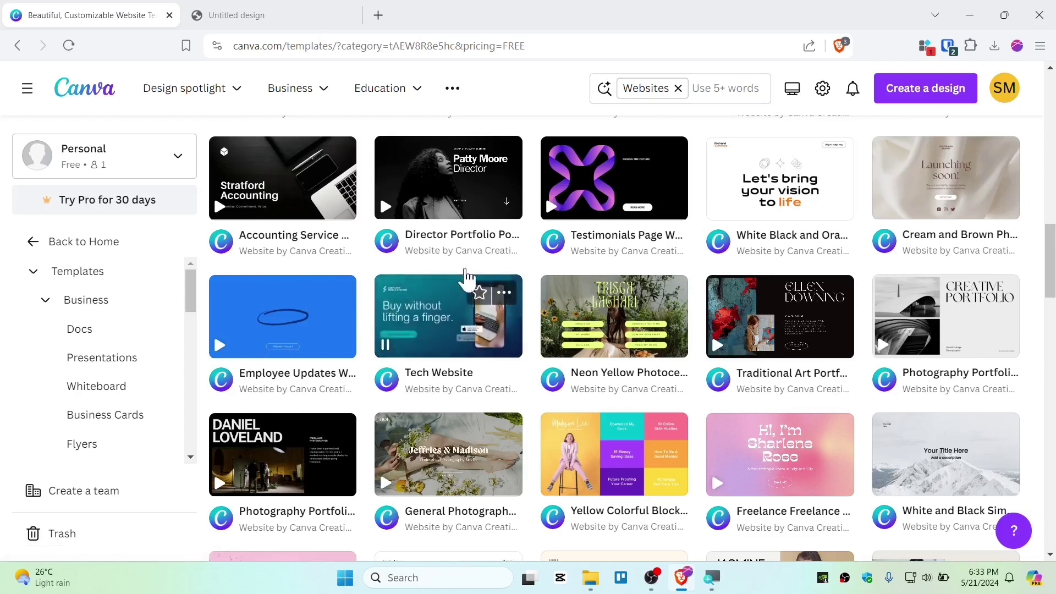
click(280, 11)
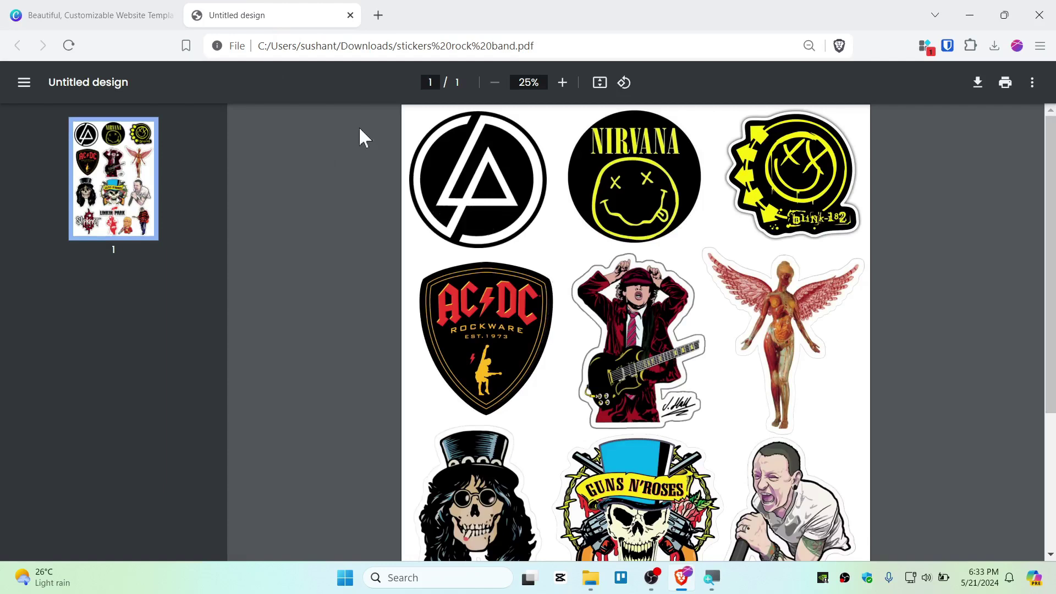
- Back in the templates tab, customize the Cream and Brown Photographic Beauty Site Launch template
click(136, 10)
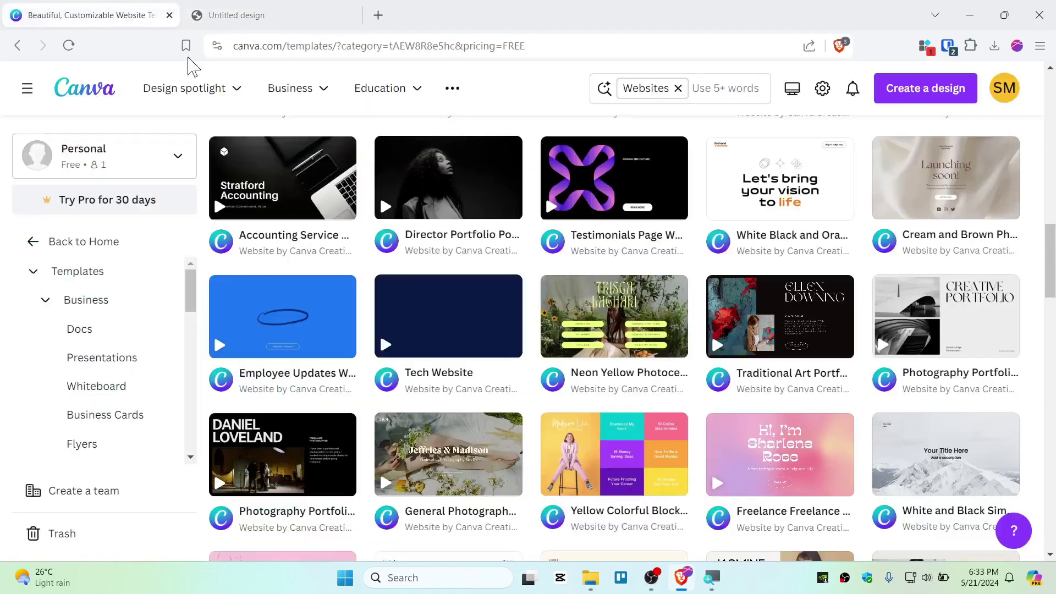
scroll(632, 160, up, 5)
mouse_move(934, 440)
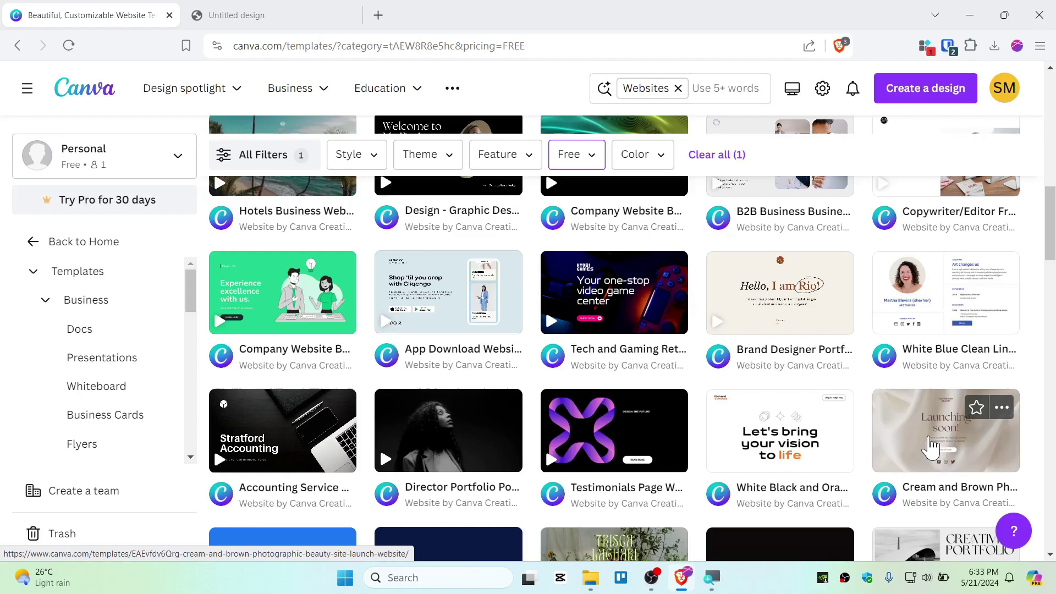
click(935, 442)
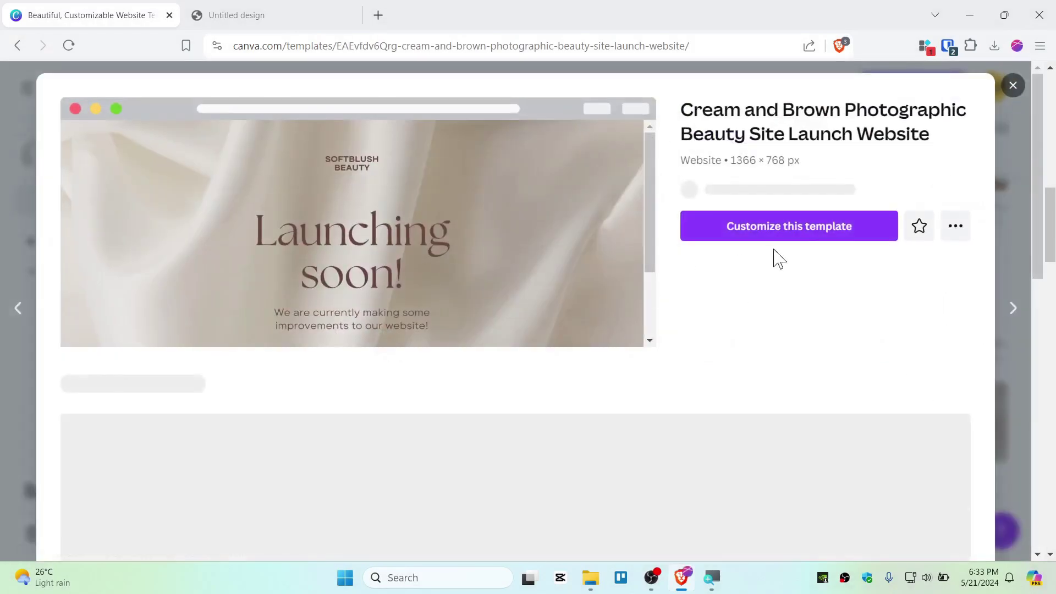
click(785, 246)
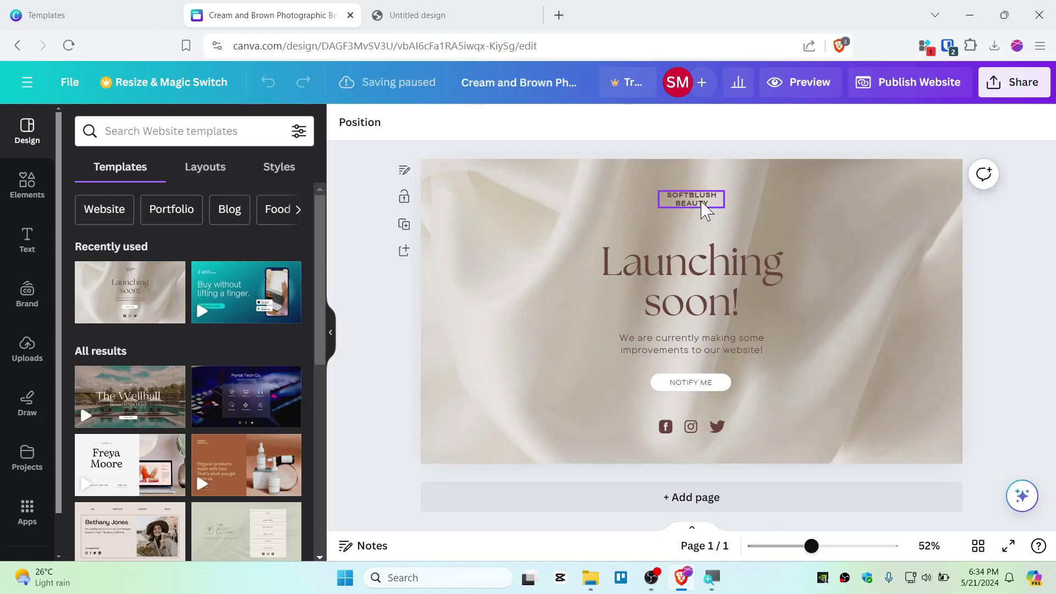
- Replace the SOFTBLUSH BEAUTY title text with 'CARTONNY ROCK BAND STICKER'
double_click(701, 204)
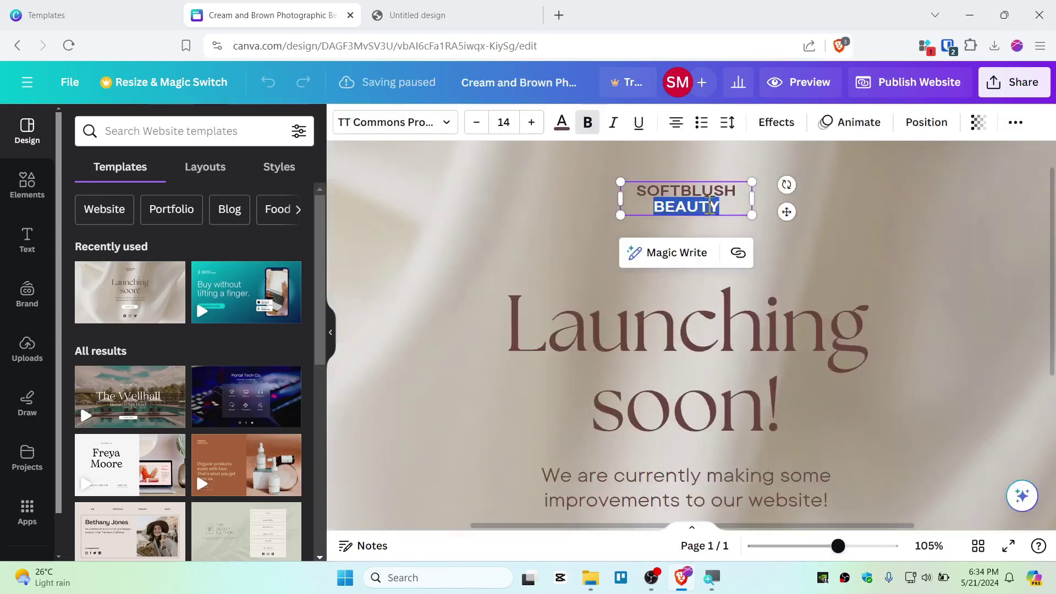
triple_click(697, 189)
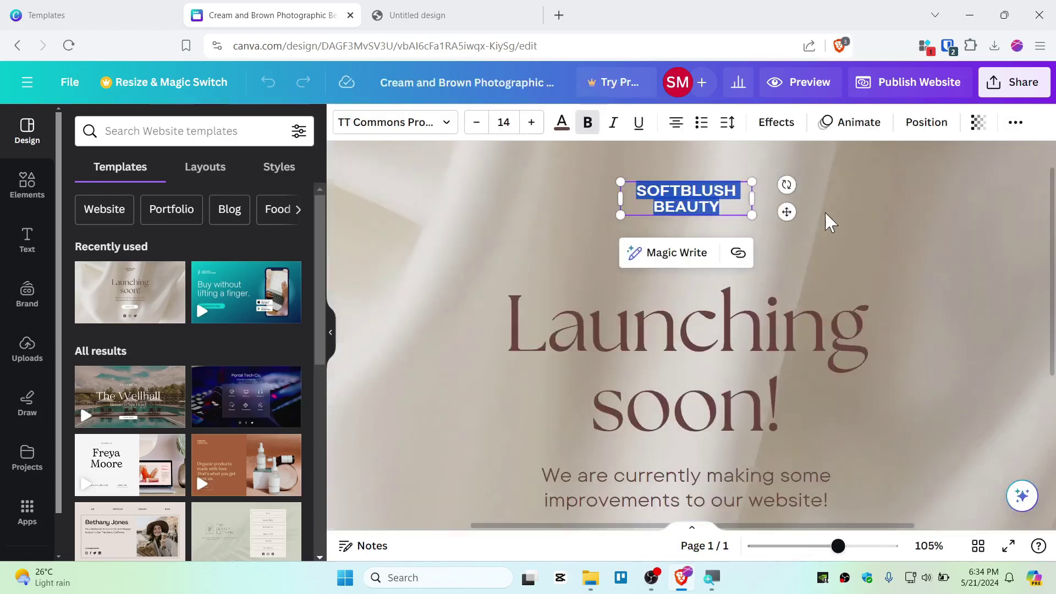
text(CARTONY)
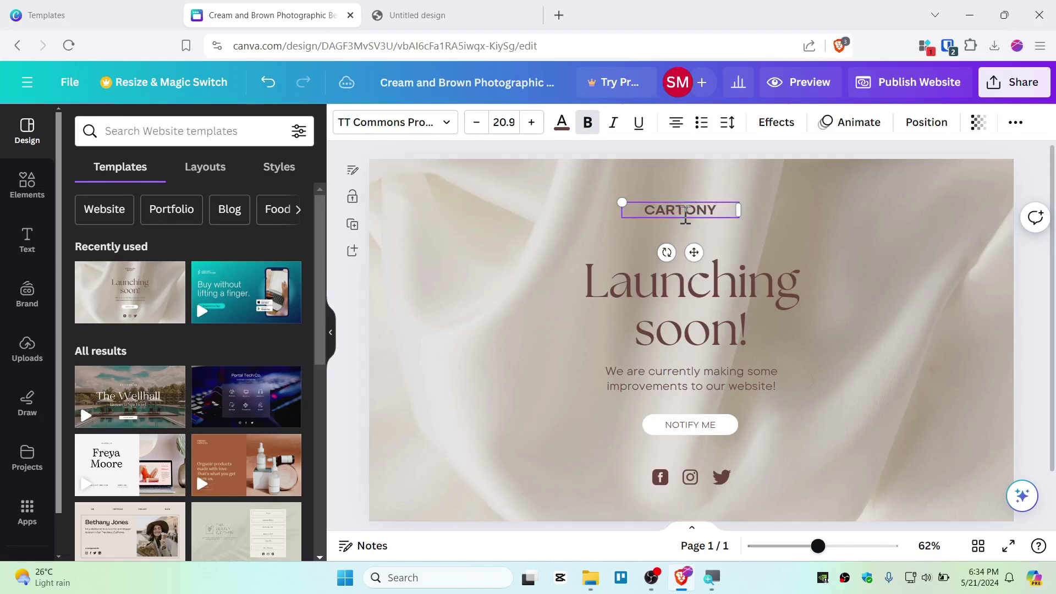
key(BackSpace)
key(BackSpace)
key(BackSpace)
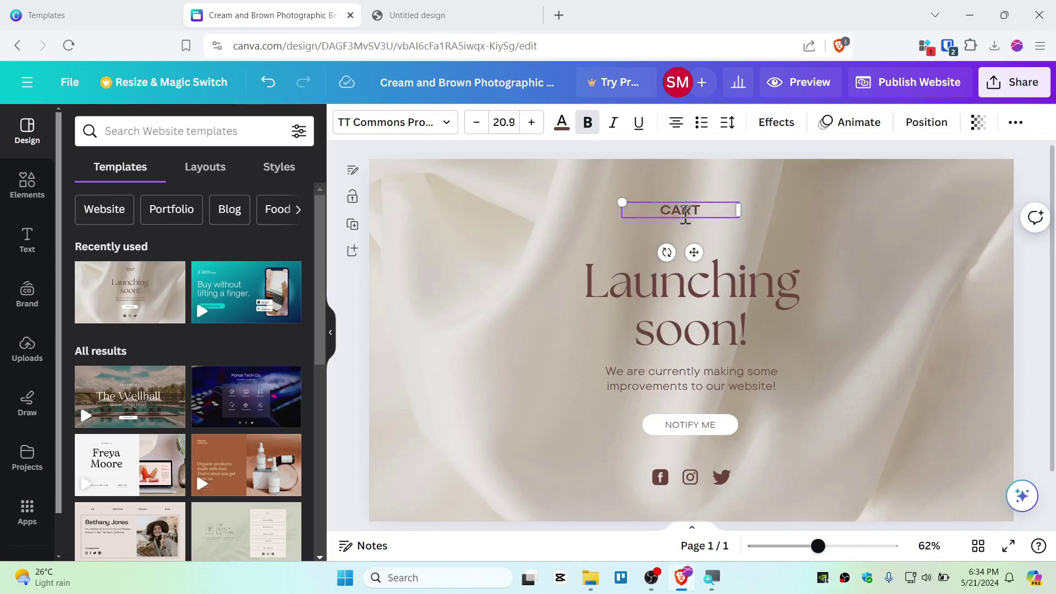
text(ONNY R)
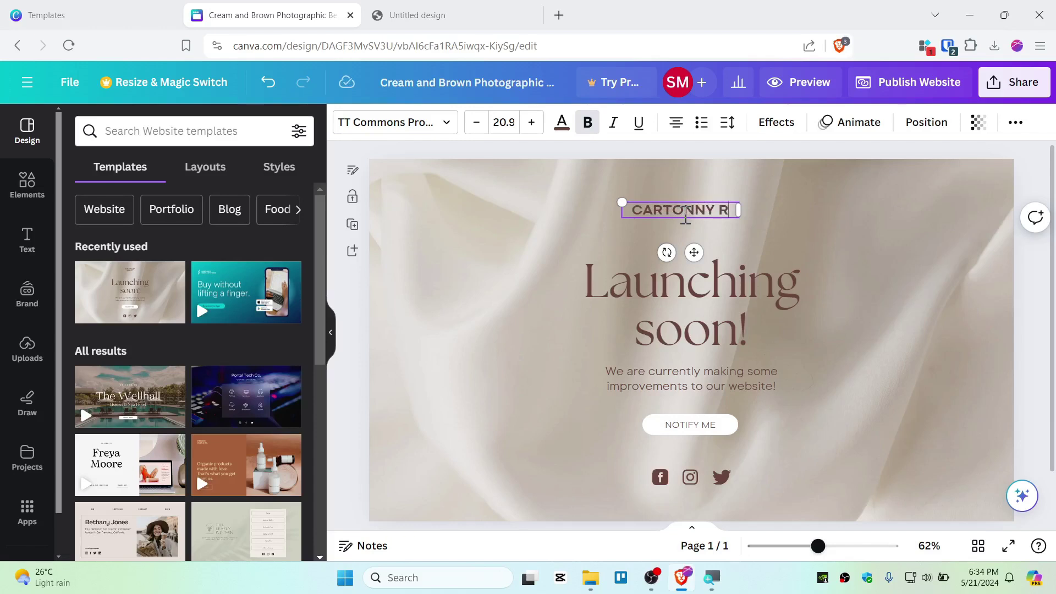
text(OCK BAND STICKER)
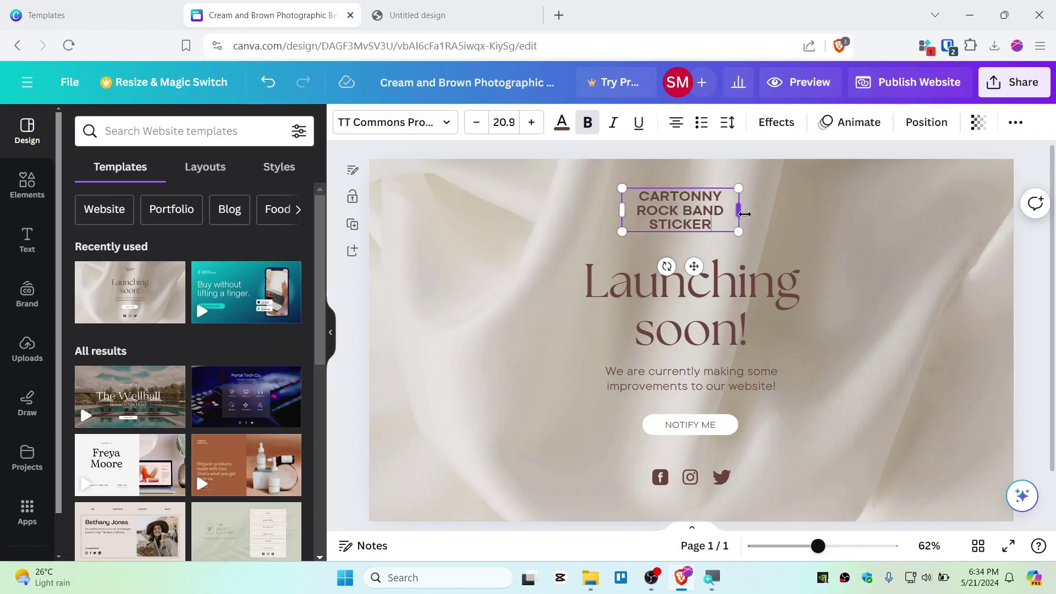
- Widen the title box onto one line and centre it above the heading
drag(745, 214, 888, 217)
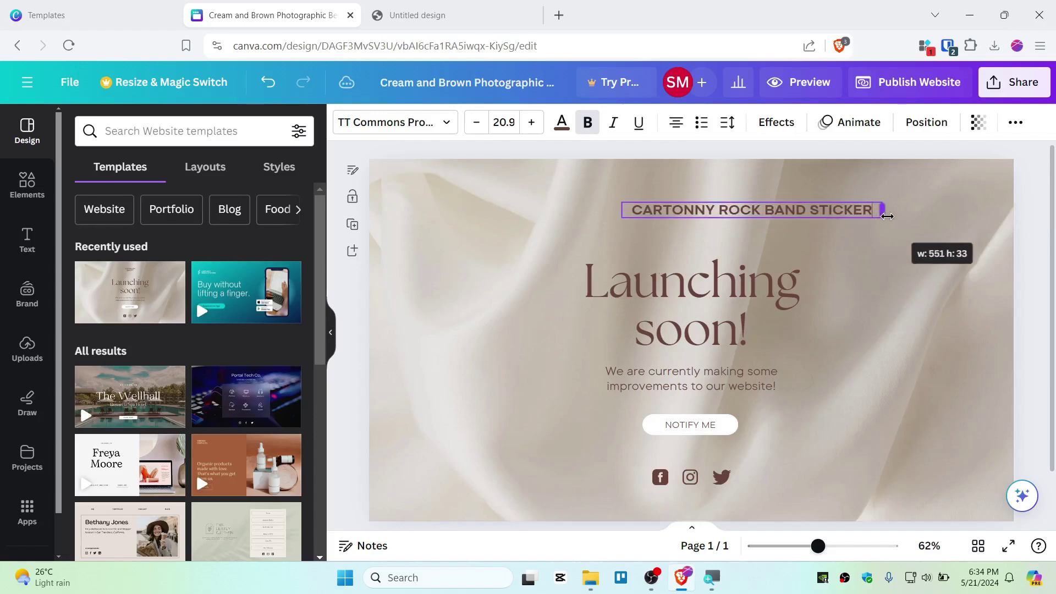
click(928, 243)
drag(799, 219, 722, 207)
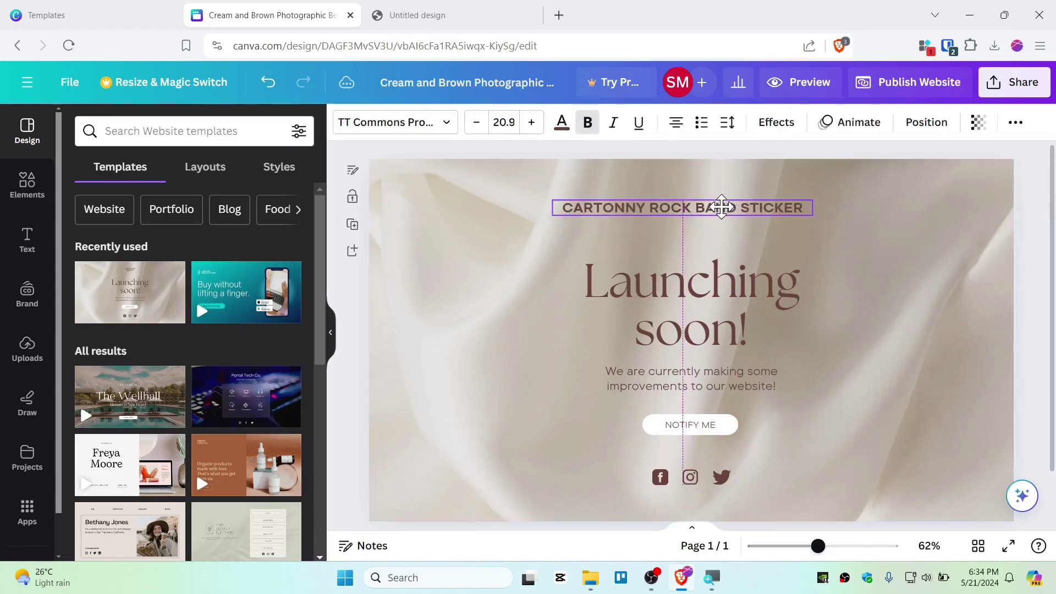
- Upload the sticker sheet image from the Downloads folder into Uploads
click(697, 299)
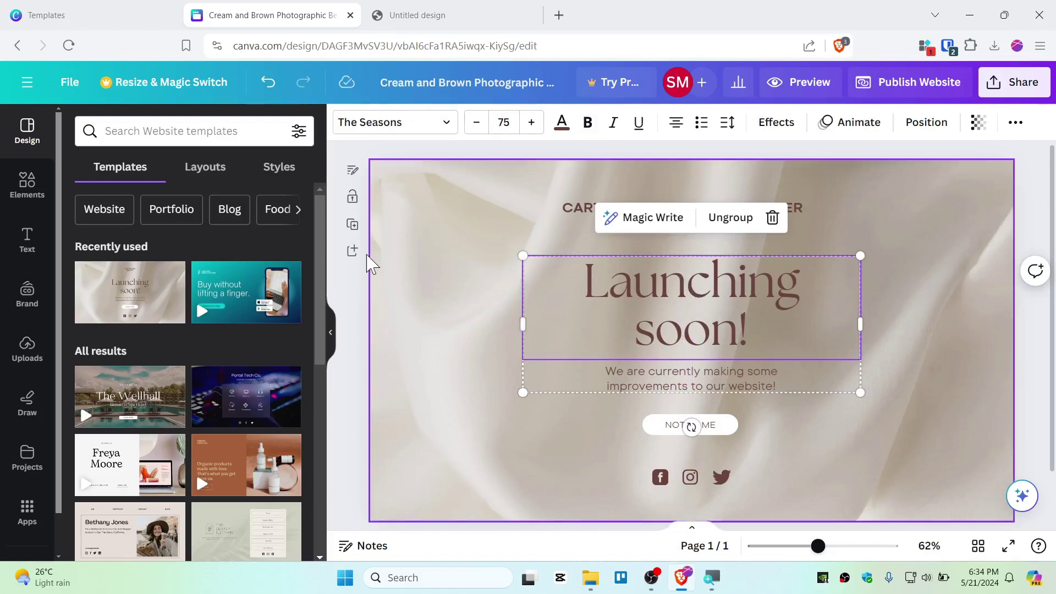
click(30, 352)
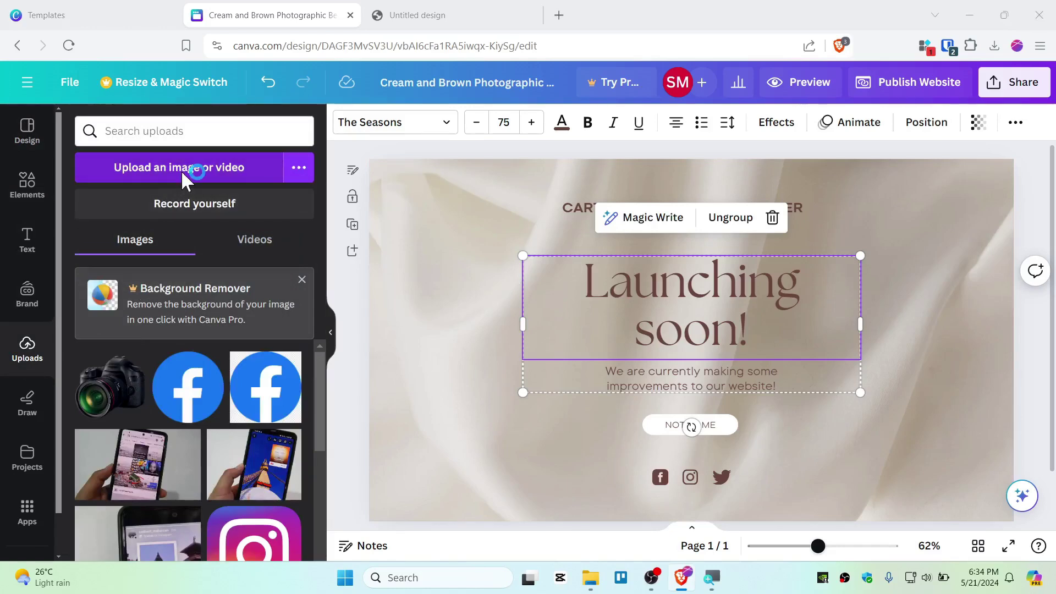
click(182, 172)
scroll(146, 222, down, 5)
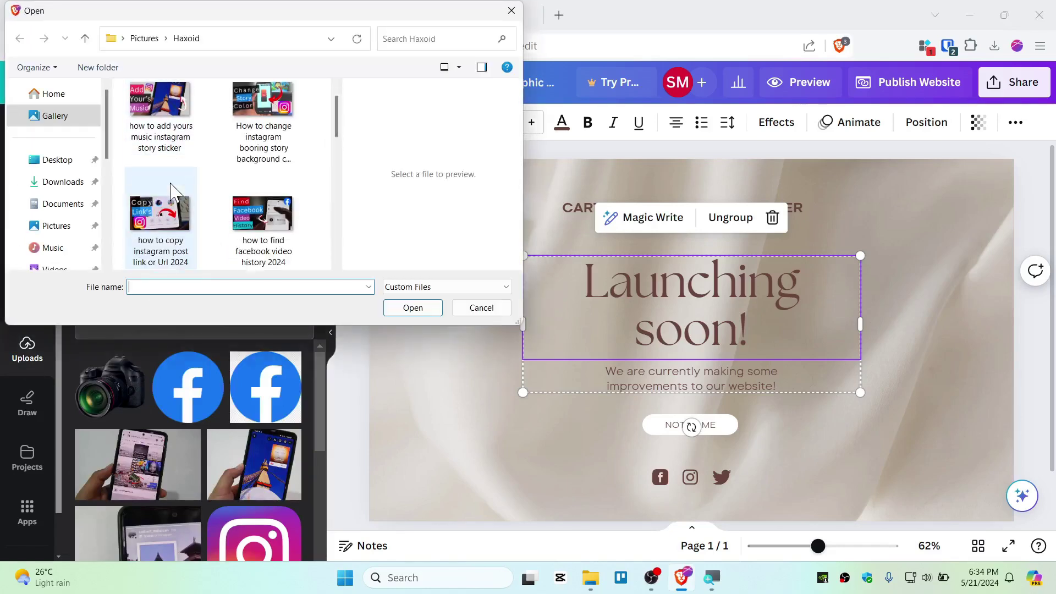
click(61, 185)
double_click(184, 130)
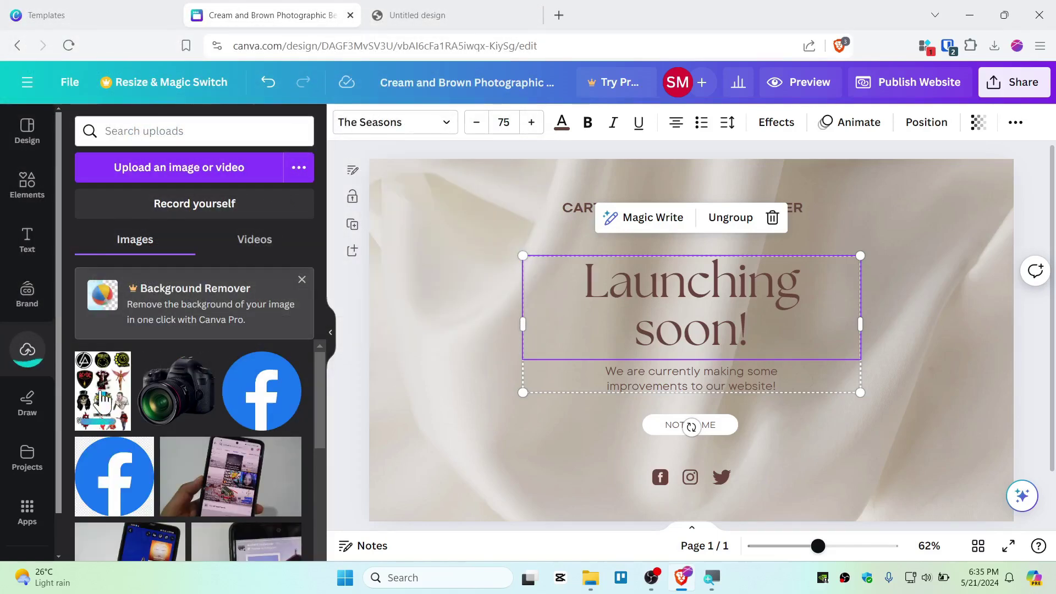
- Add the sticker sheet to the page, resize it, and place it left of the heading
click(103, 390)
drag(680, 426, 455, 424)
drag(552, 213, 554, 249)
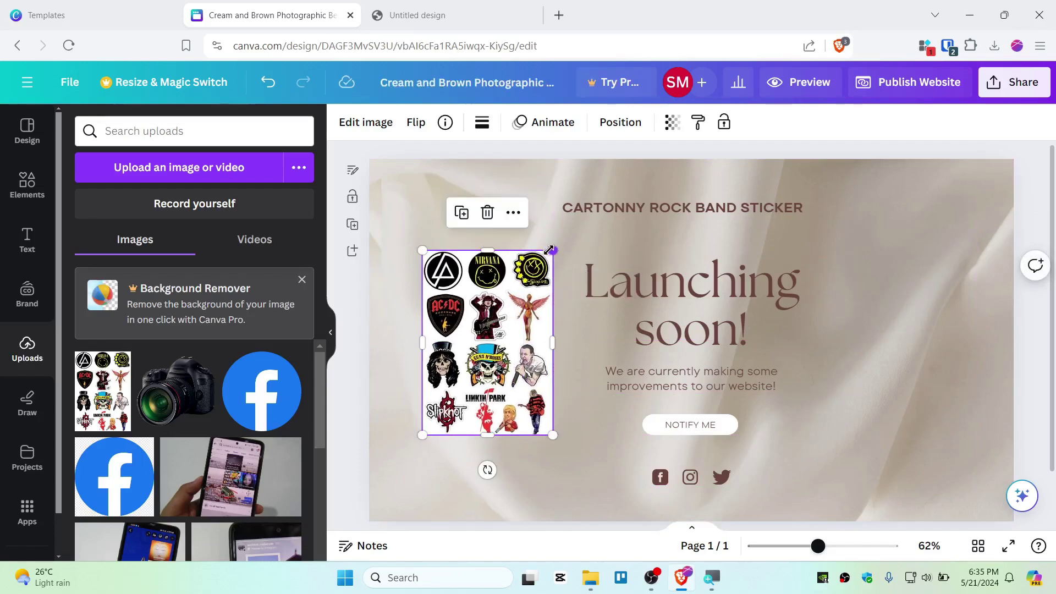
drag(507, 291, 489, 286)
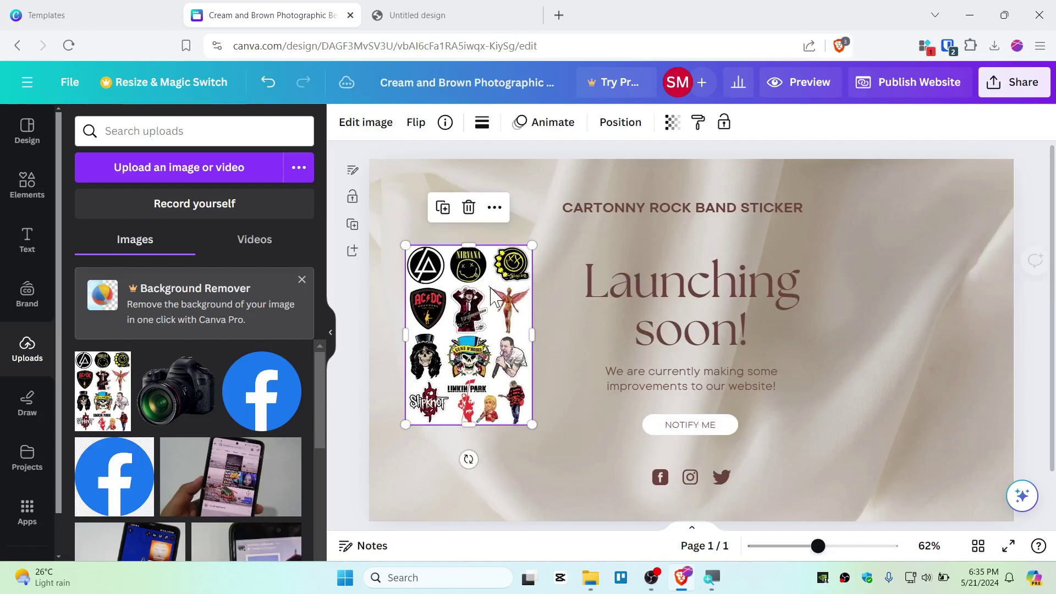
- Retype the heading as 'Rock and metal' / 'Sticker's' on two lines
click(672, 322)
double_click(672, 324)
click(672, 313)
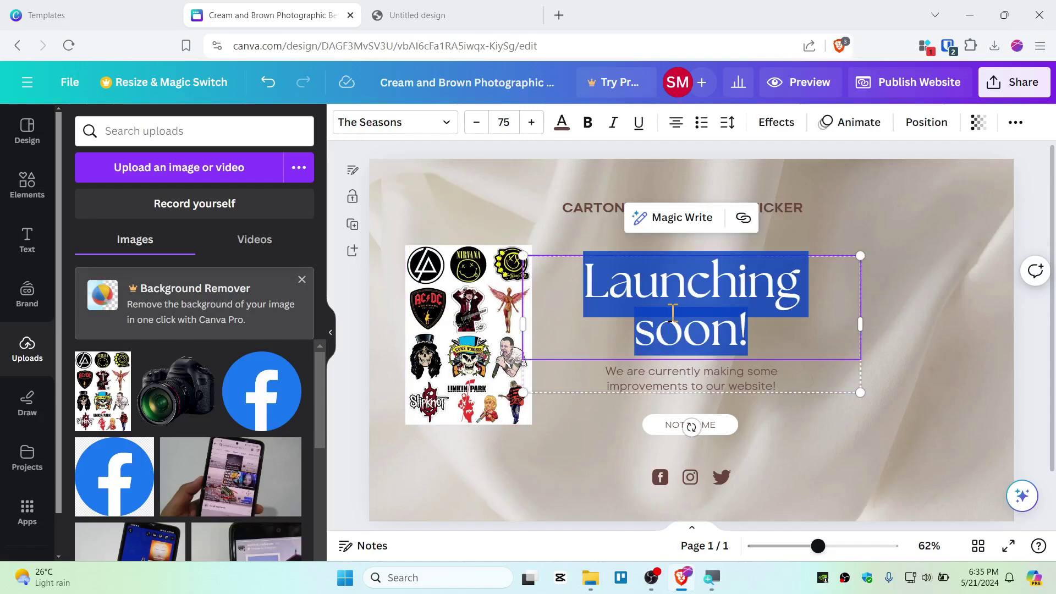
text(Rock a)
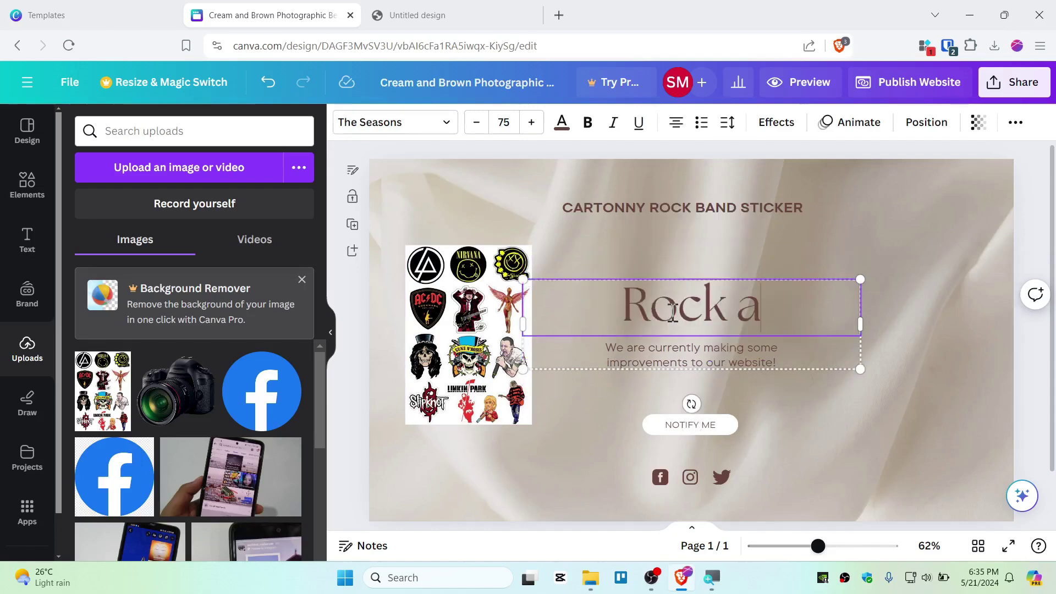
text(nd metal)
key(Return)
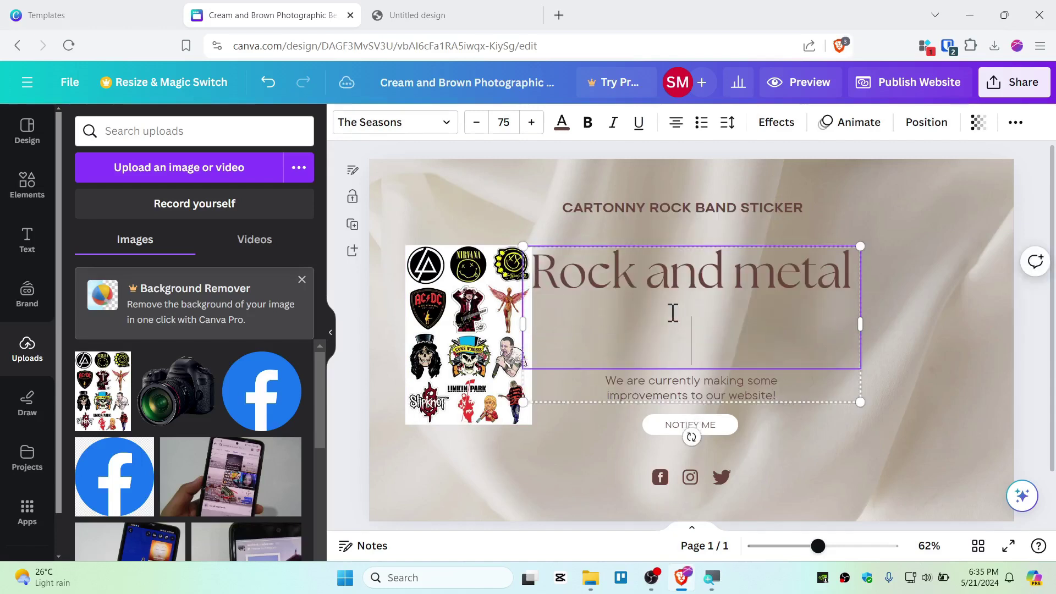
text(Stic)
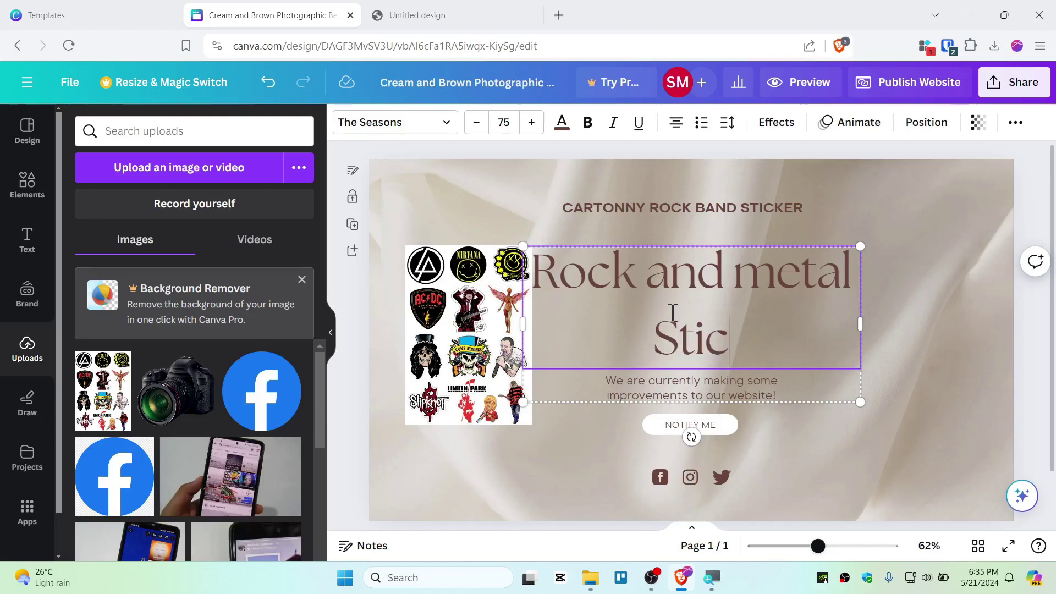
text(ker's)
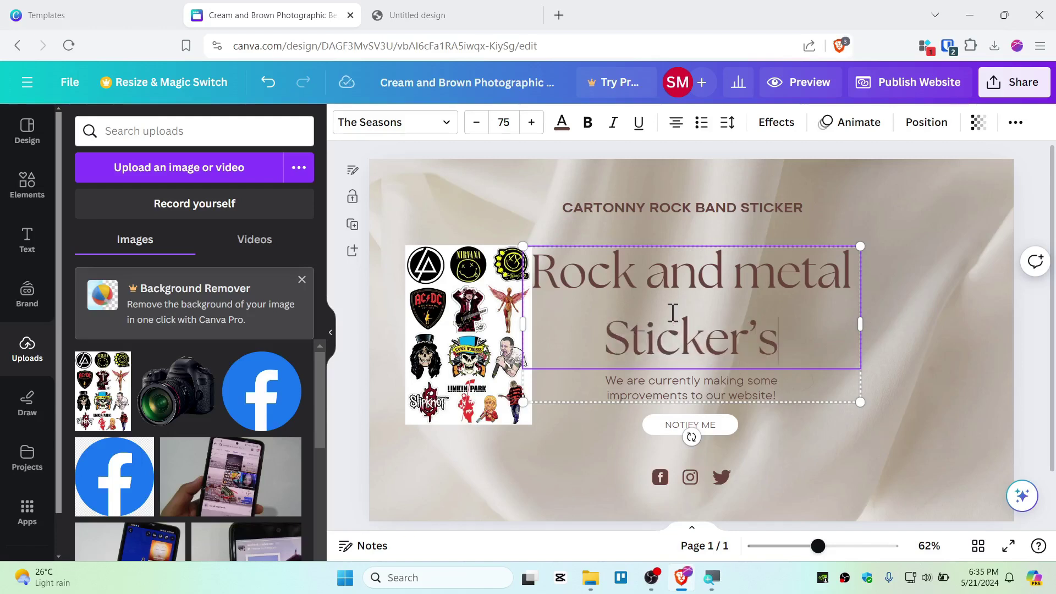
- Delete the improvements message and move the heading slightly down and right
double_click(686, 395)
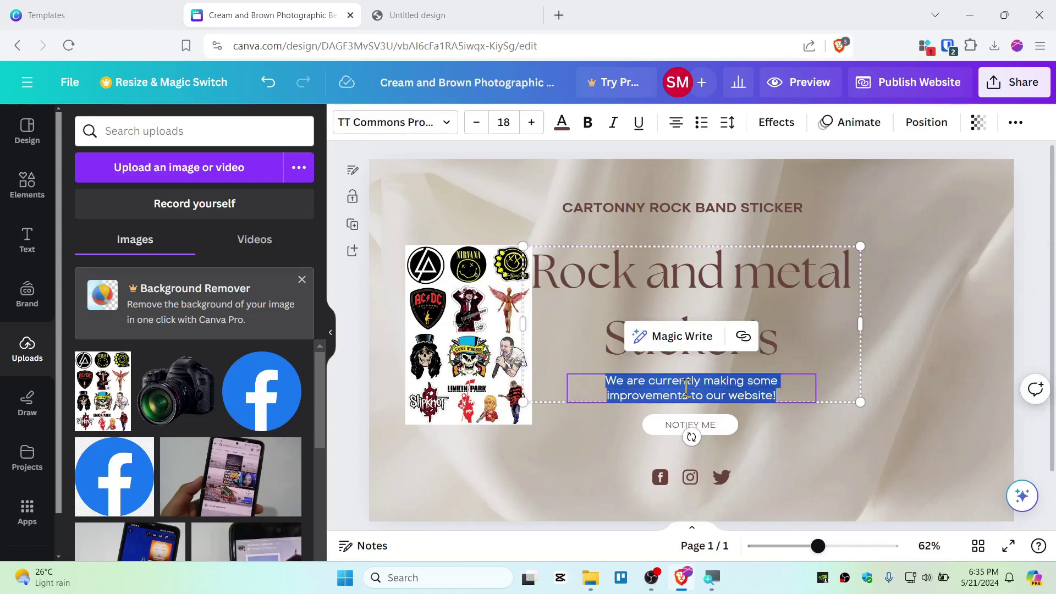
click(753, 405)
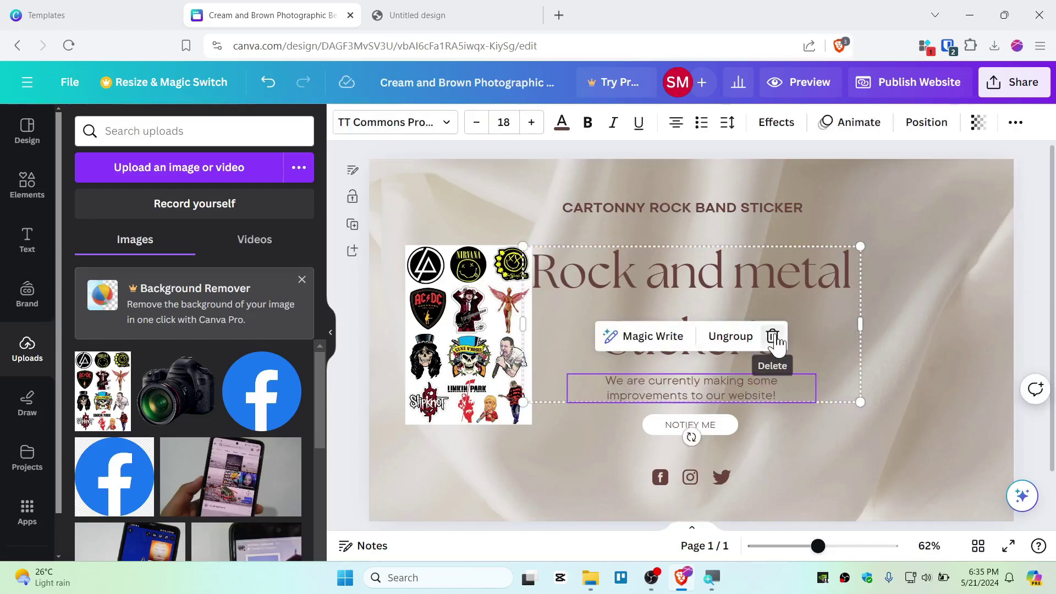
click(772, 336)
click(905, 385)
drag(750, 327, 723, 337)
- Change the NOTIFY ME button label to BUY
click(686, 424)
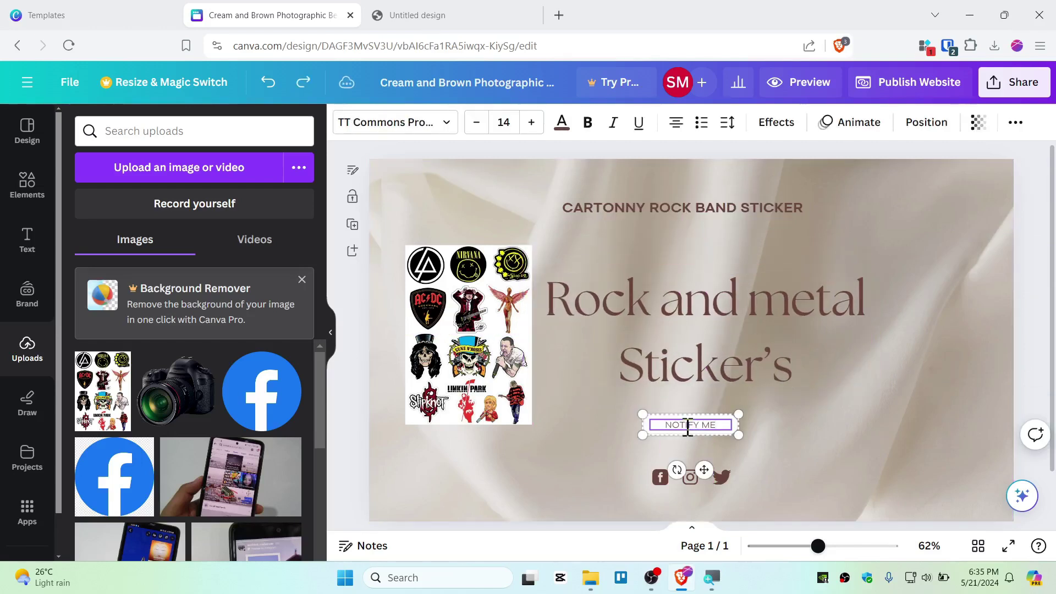
double_click(687, 425)
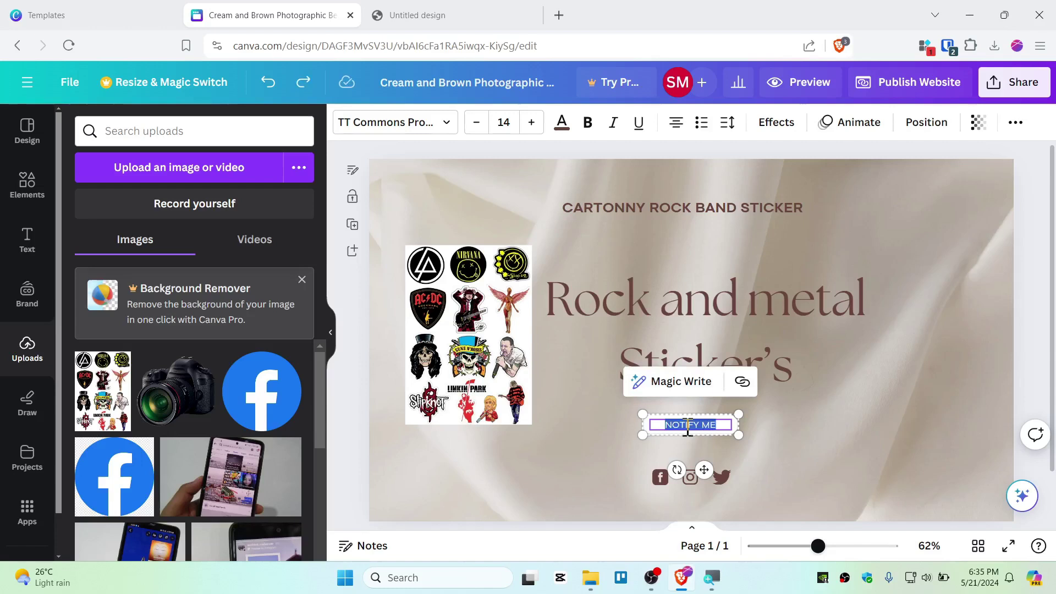
key(BackSpace)
click(806, 432)
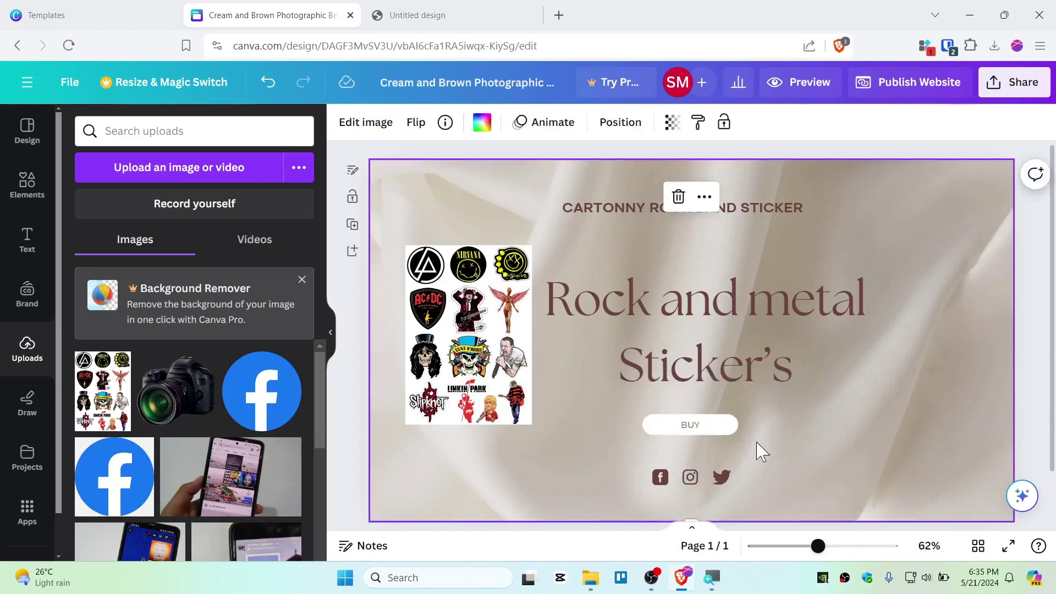
- Enlarge the BUY button and centre it on the page below the heading
click(714, 435)
drag(738, 435, 786, 476)
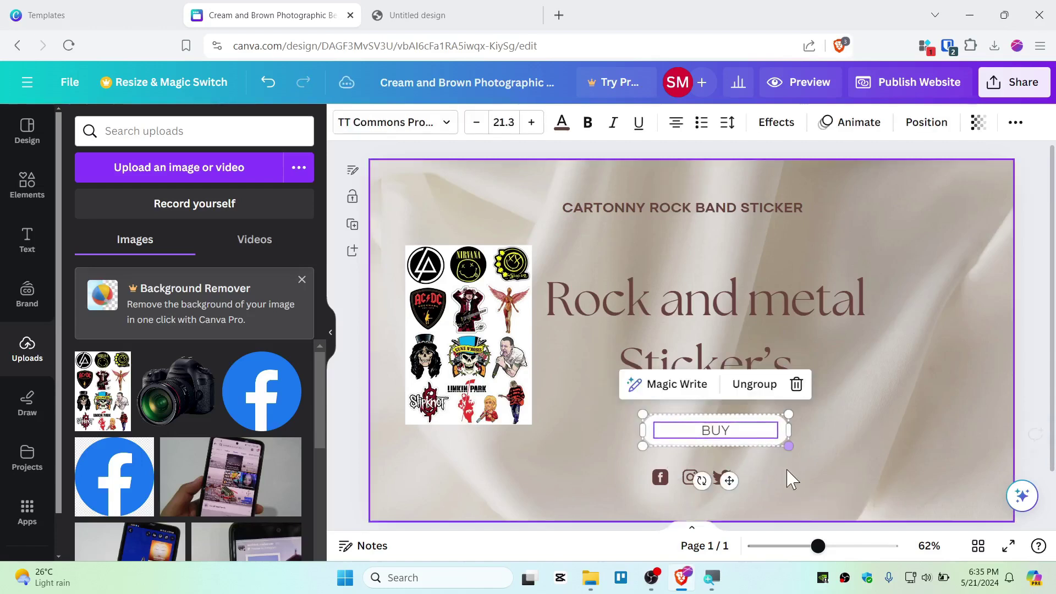
drag(766, 440, 784, 405)
click(879, 424)
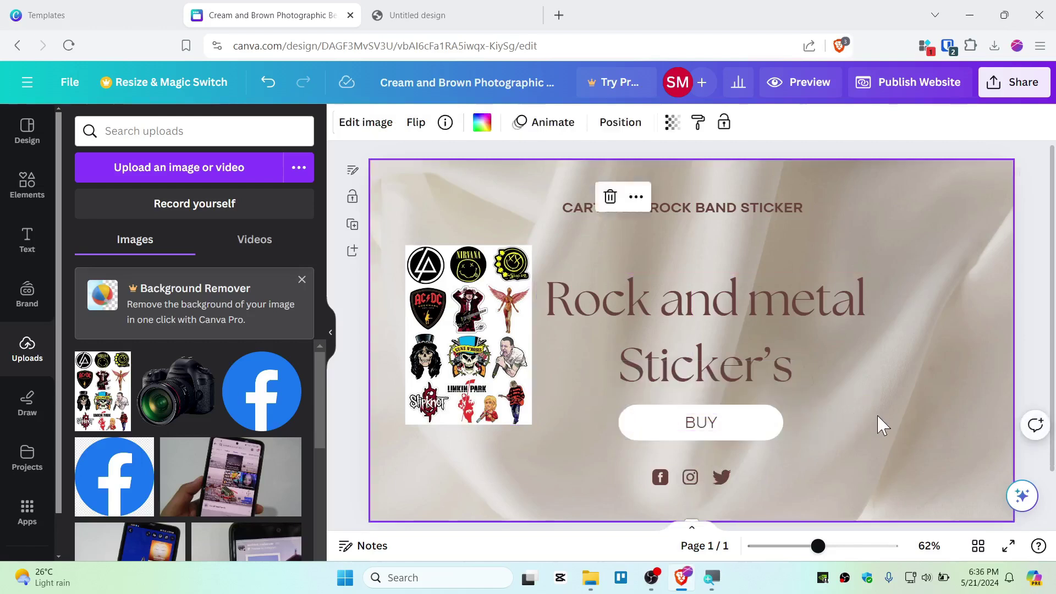
drag(740, 434, 732, 424)
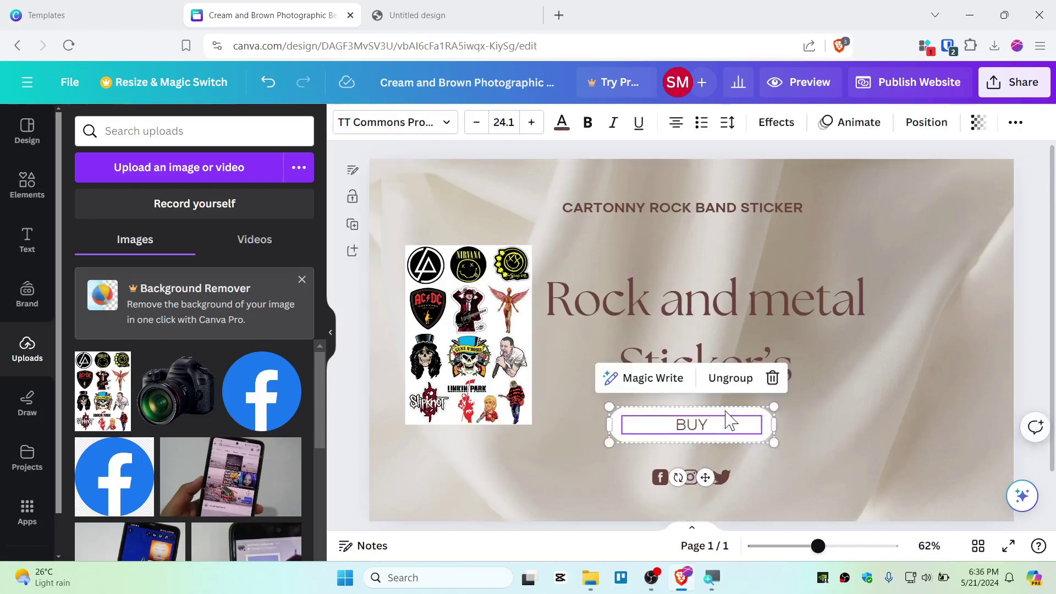
click(761, 484)
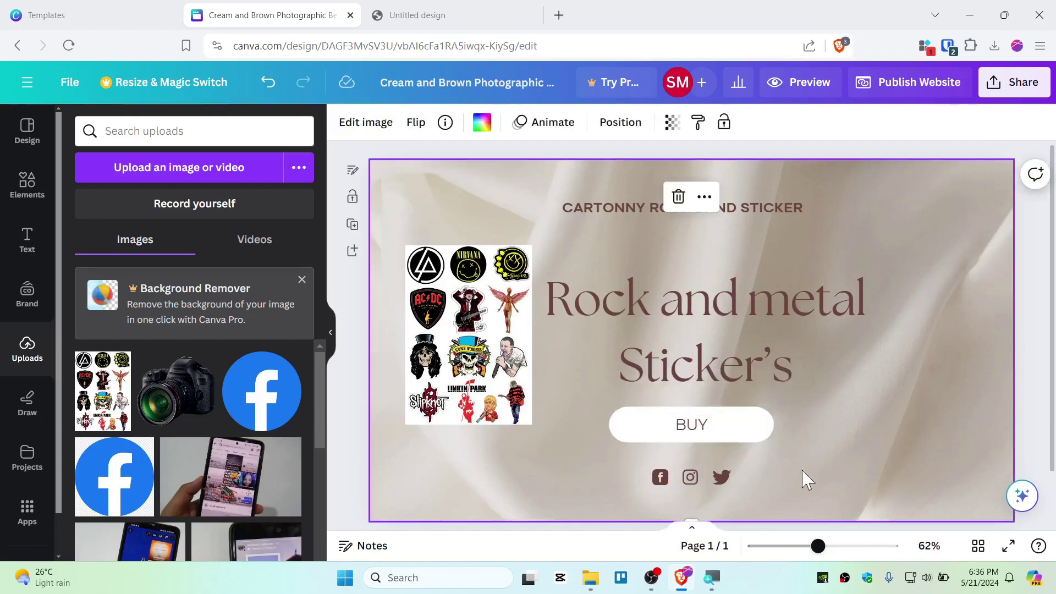
click(662, 478)
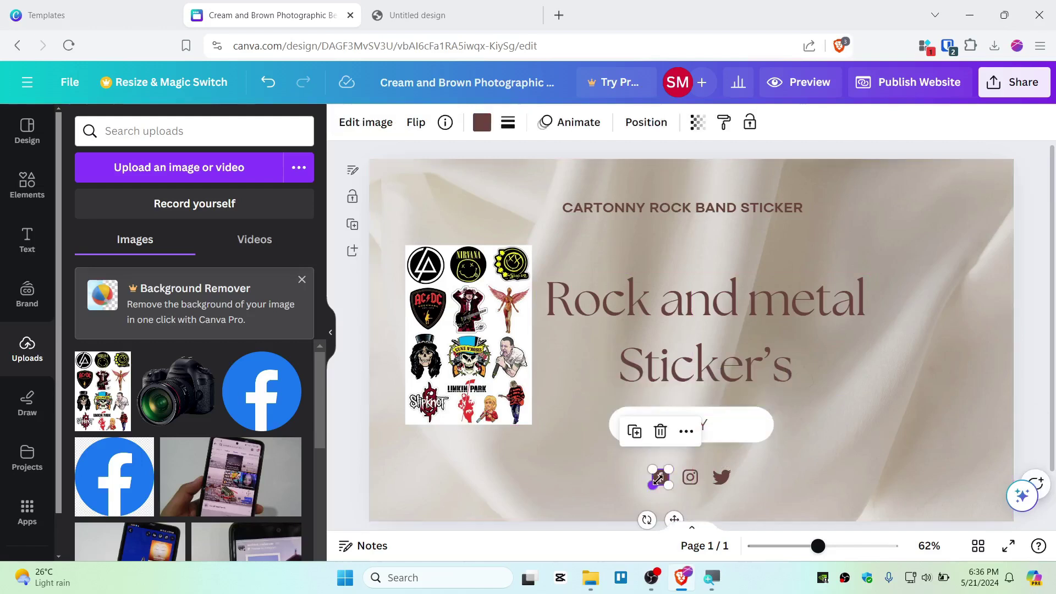
right_click(658, 480)
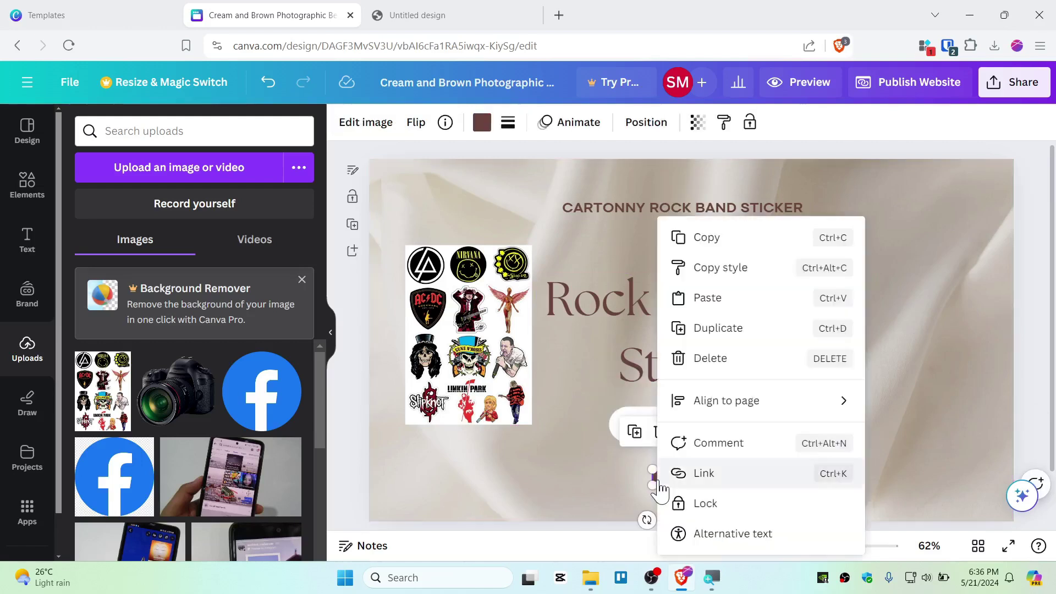
- Link the Facebook icon to facebook.com, then reselect the BUY button
click(762, 486)
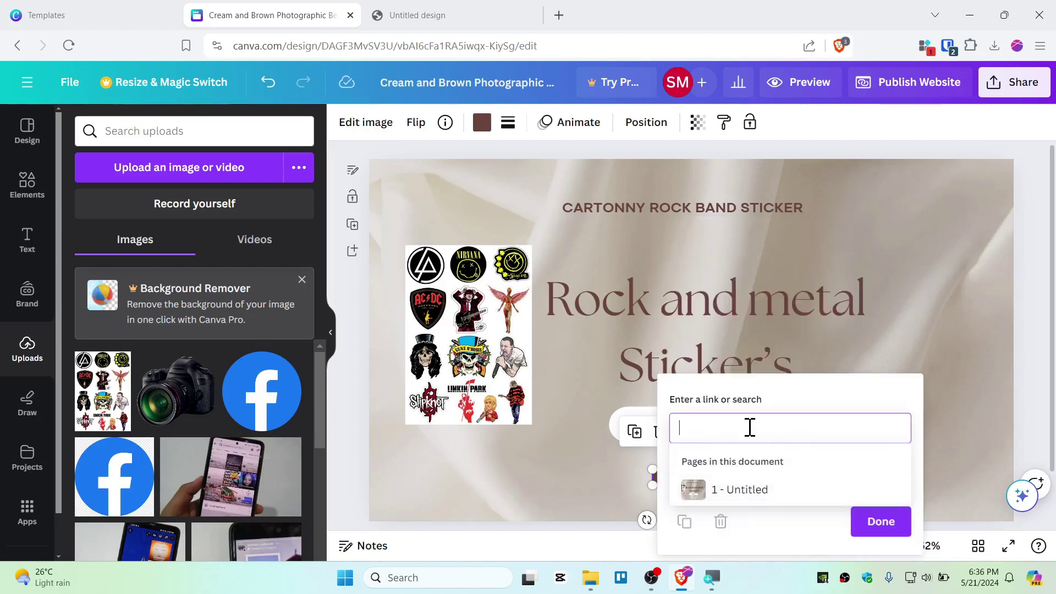
text(facebook.com)
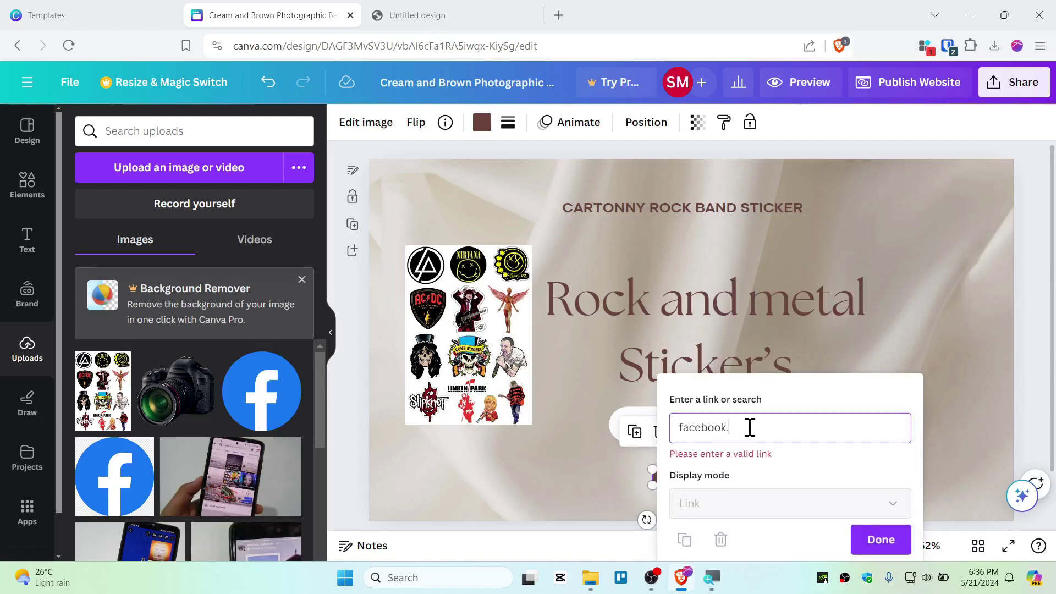
click(891, 530)
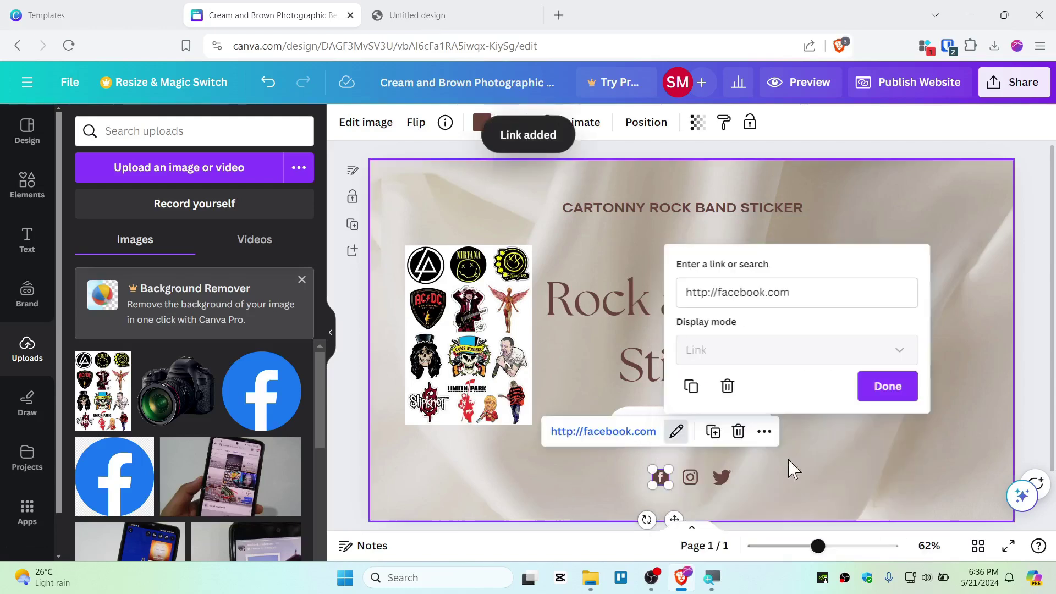
click(891, 462)
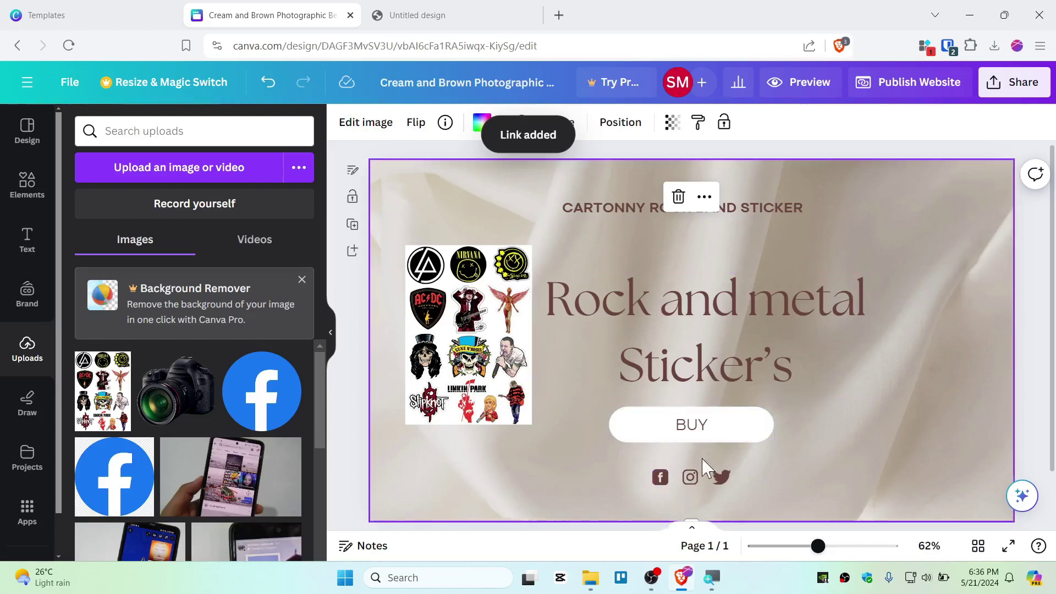
click(516, 410)
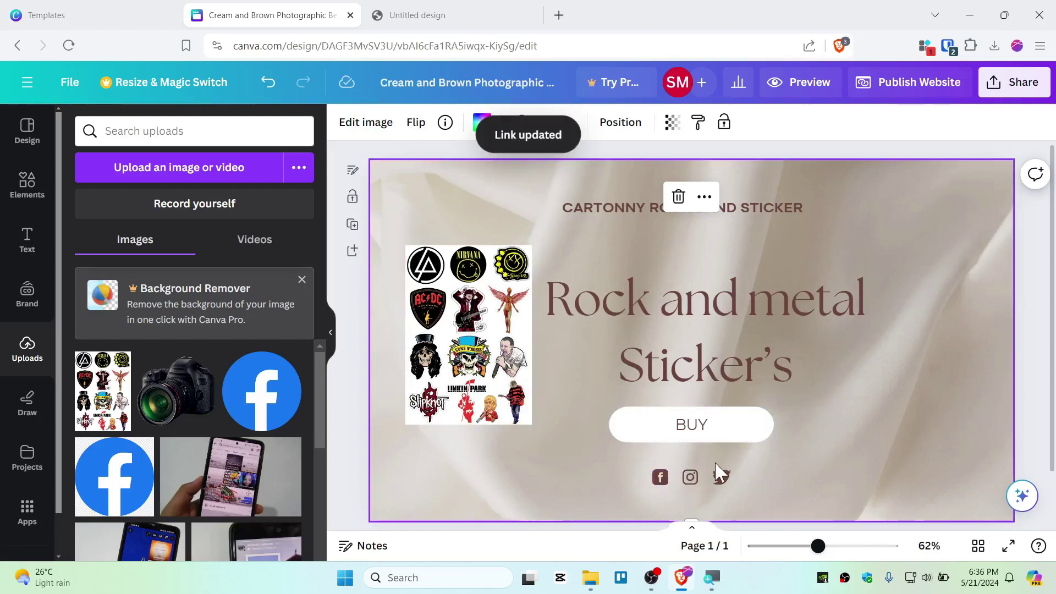
click(701, 434)
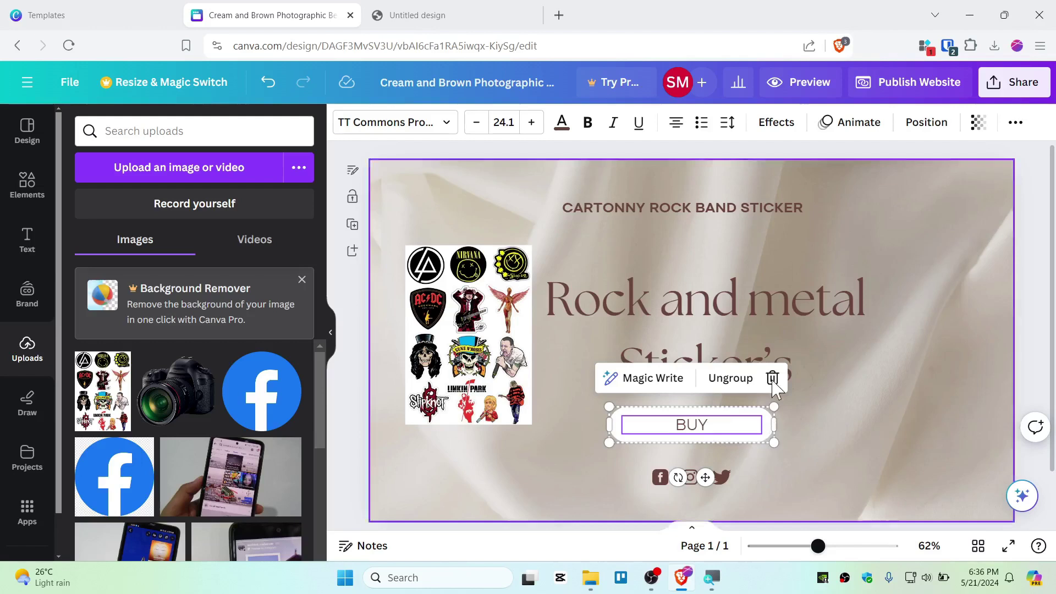
- Open the Payhip home page in a new private browsing window
click(566, 13)
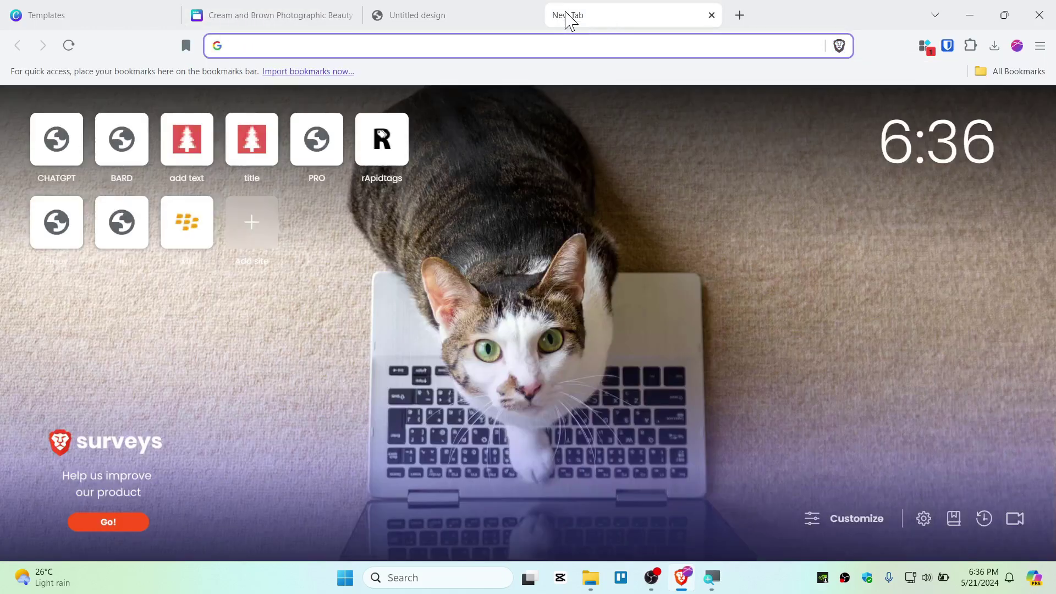
text(payhip)
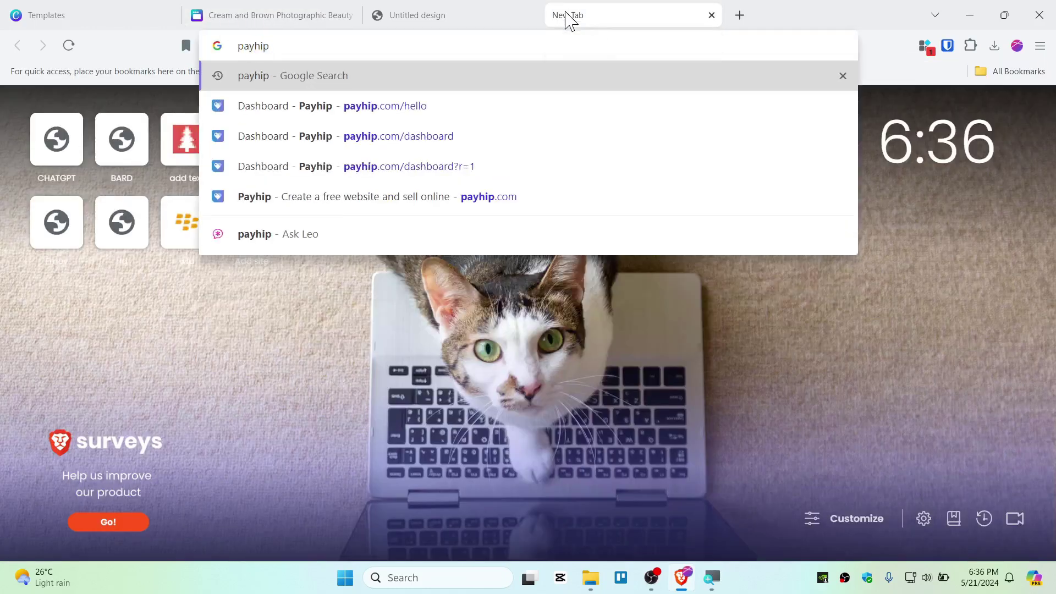
click(391, 108)
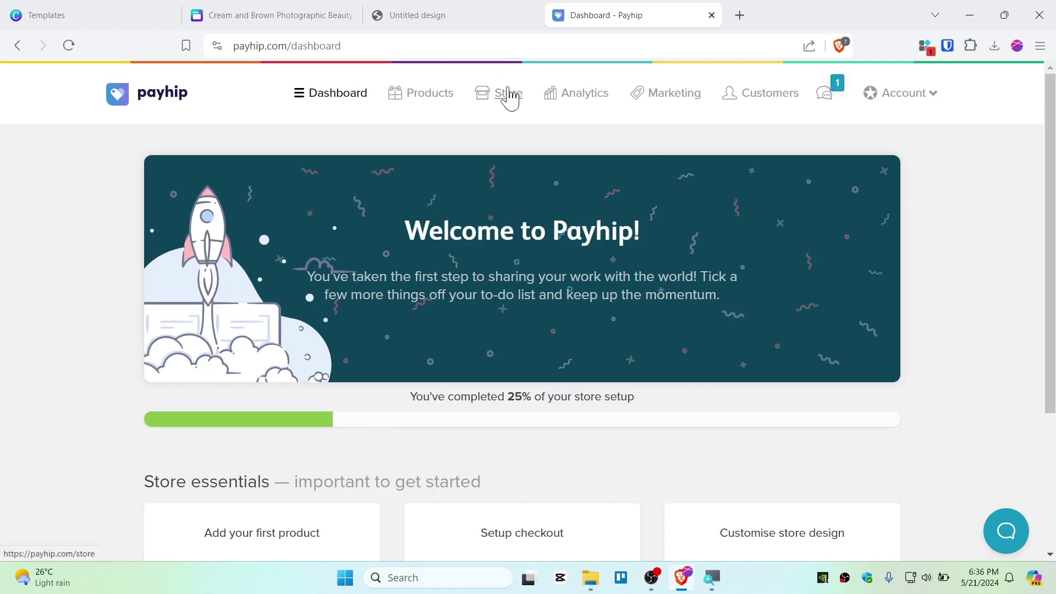
key(ctrl+shift+n)
text(https://payhip.com/)
key(Return)
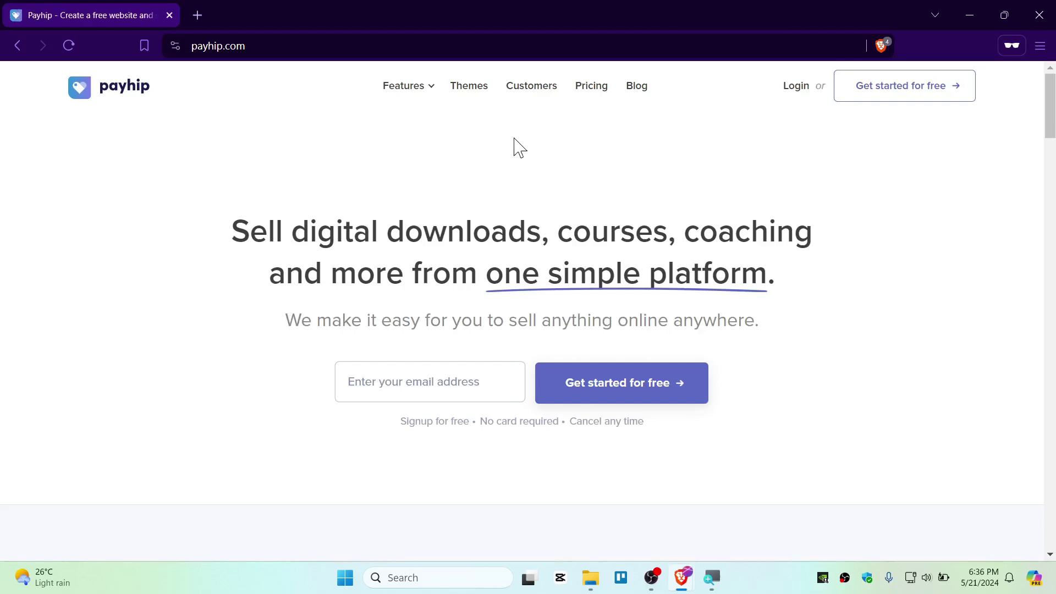
- Review Payhip's pricing plans, noting the free plan's 5% transaction fee
click(591, 88)
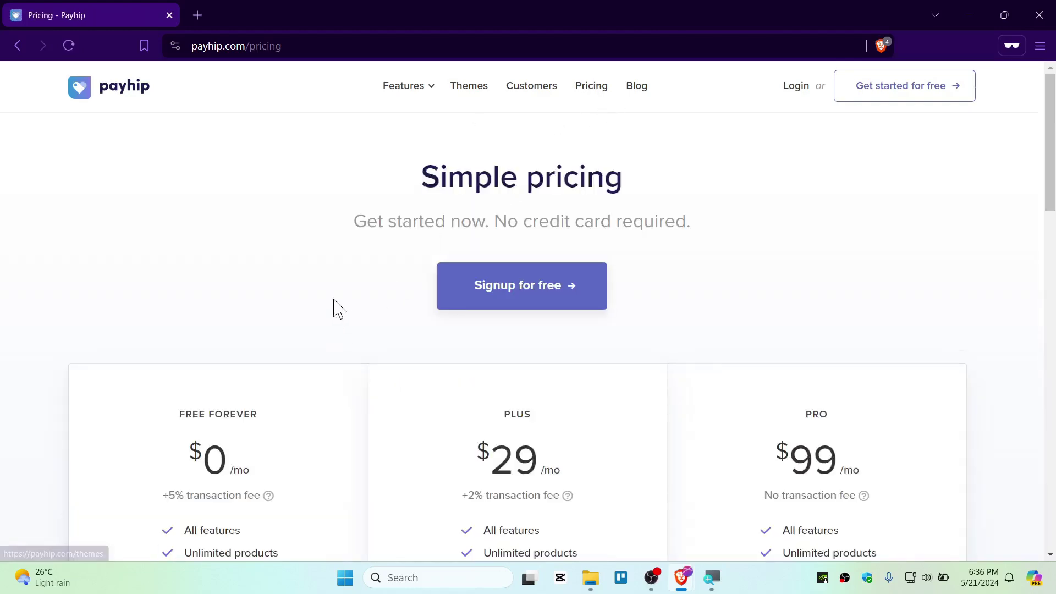
scroll(333, 308, down, 10)
scroll(291, 303, up, 10)
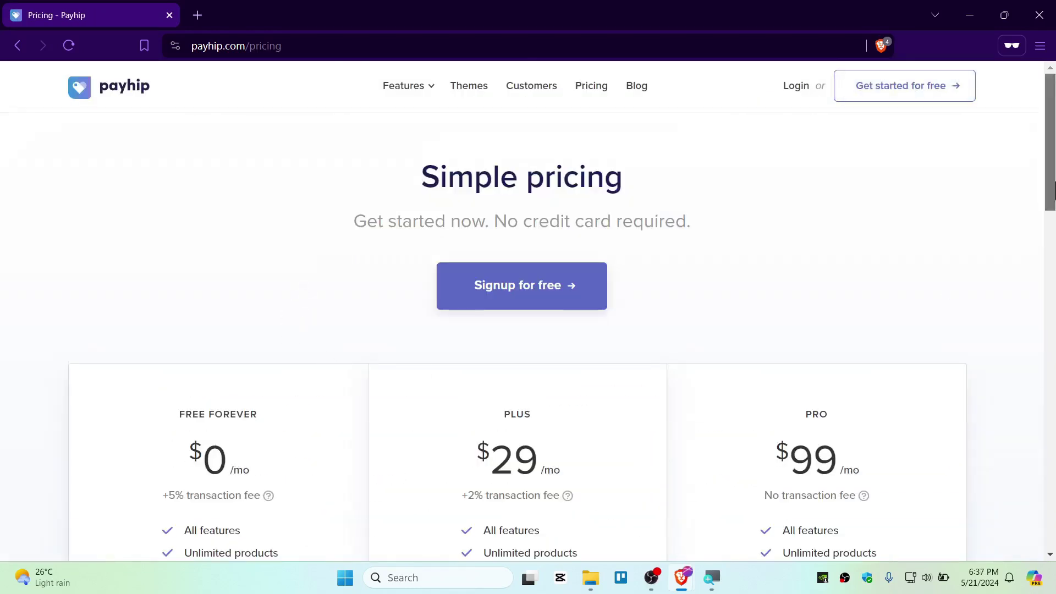
scroll(990, 242, down, 3)
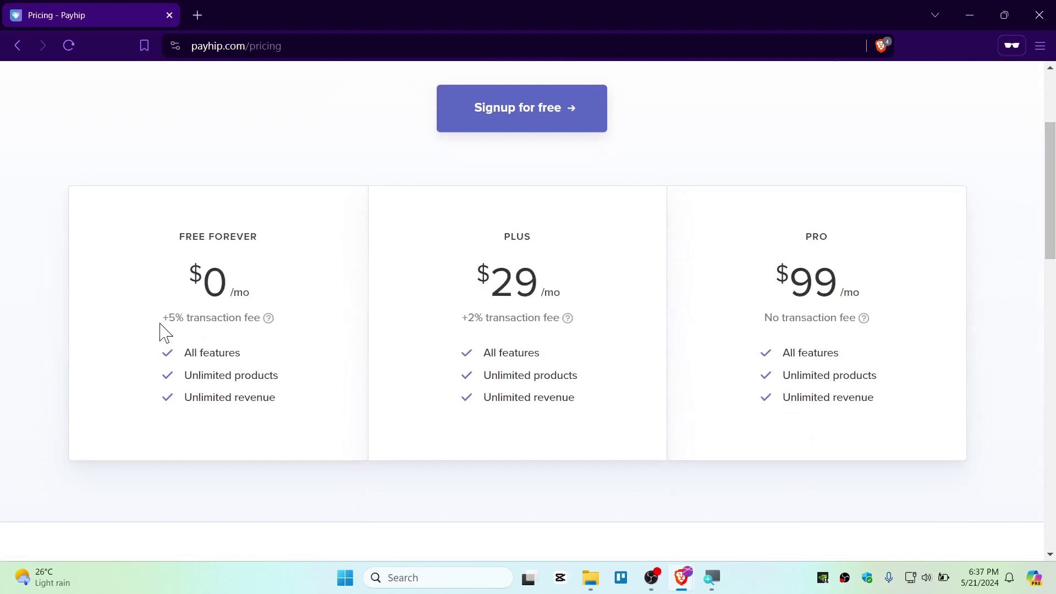
drag(159, 328, 256, 318)
scroll(462, 136, up, 3)
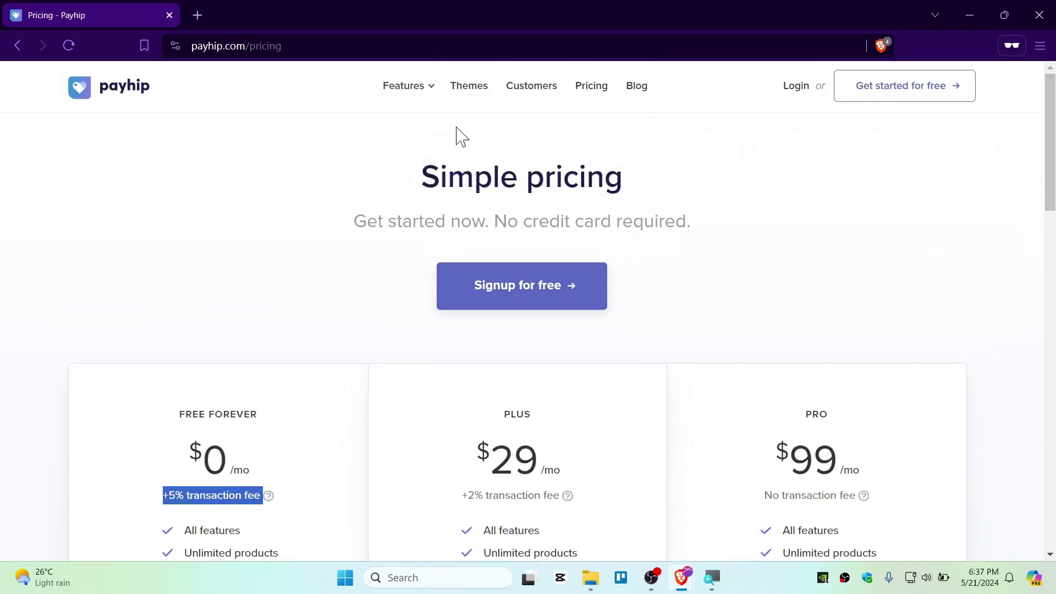
- Sign up for a free Payhip account to reach the store dashboard
click(892, 93)
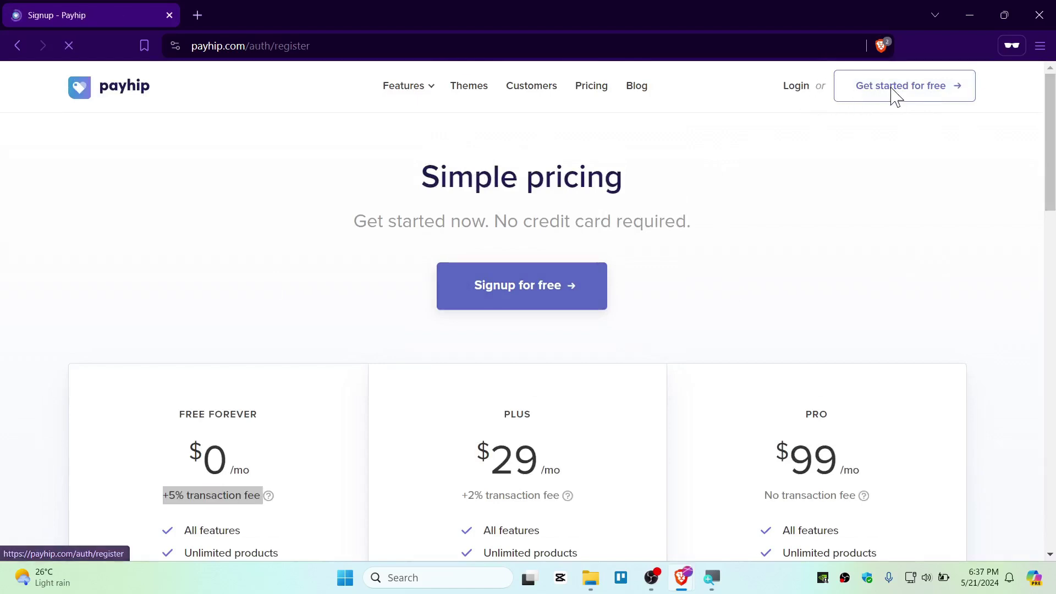
scroll(502, 292, down, 2)
scroll(502, 292, up, 2)
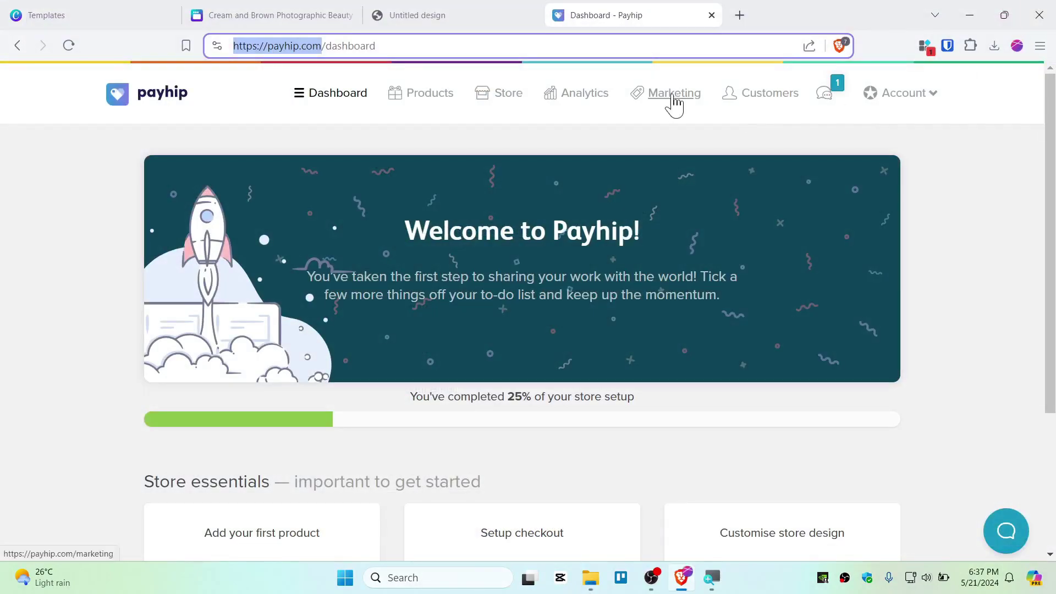
- From the 25%-complete dashboard, add a first product to list types like Digital Product
click(110, 194)
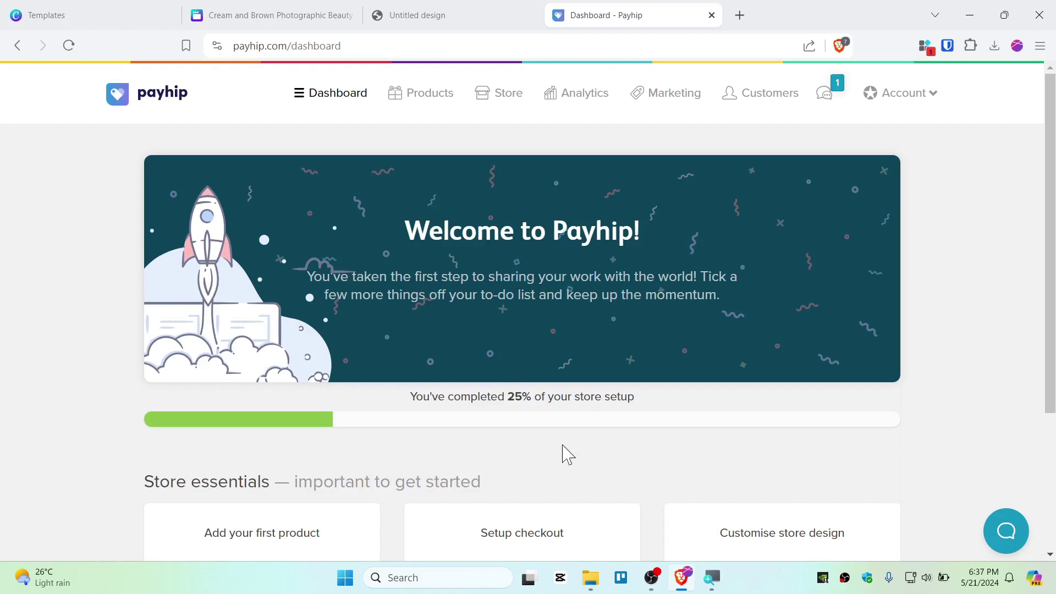
drag(411, 405, 558, 405)
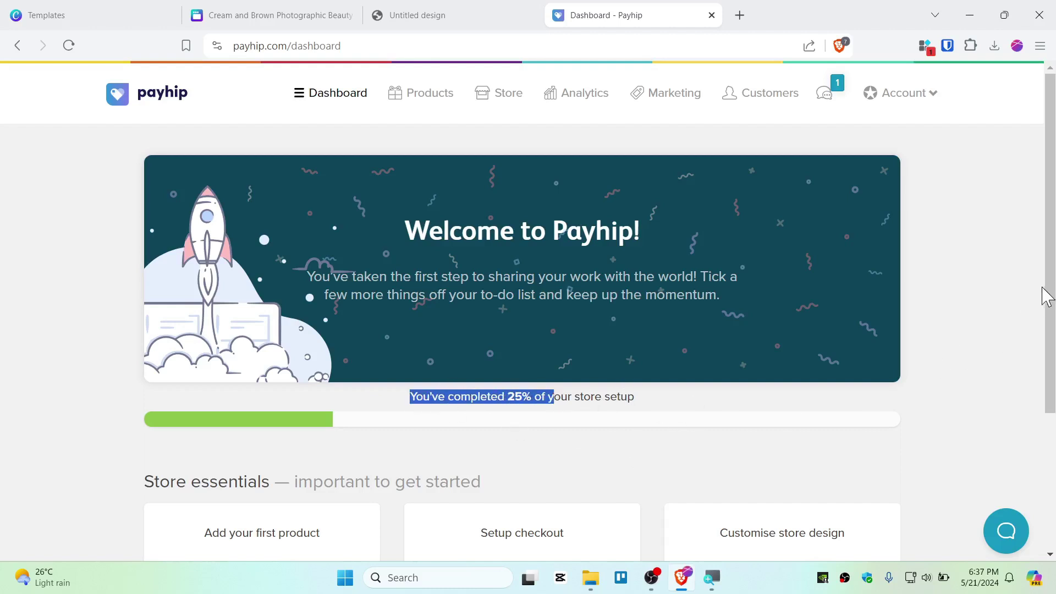
drag(1051, 289, 1051, 407)
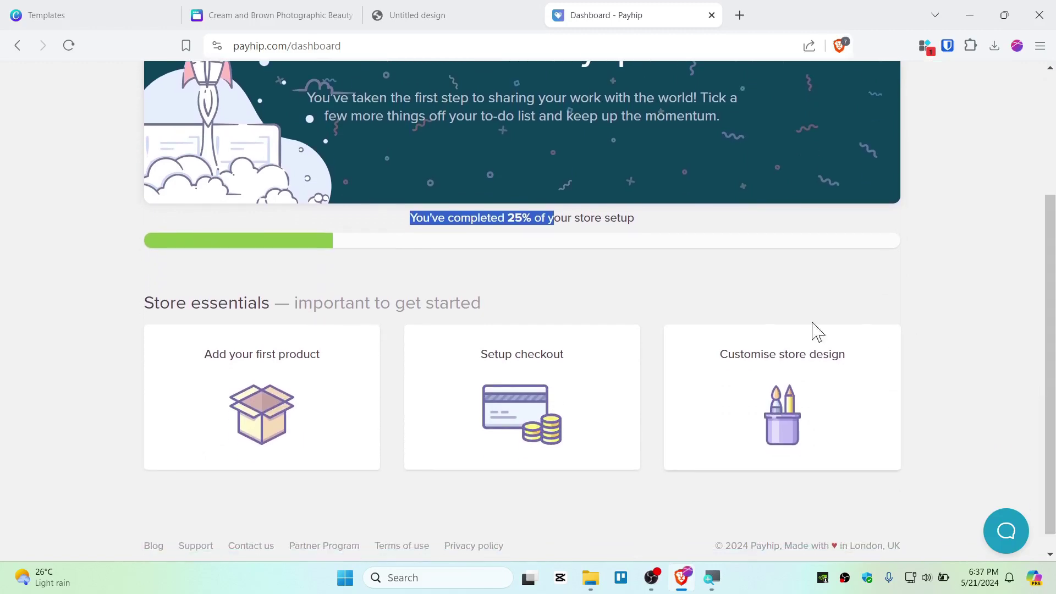
click(263, 413)
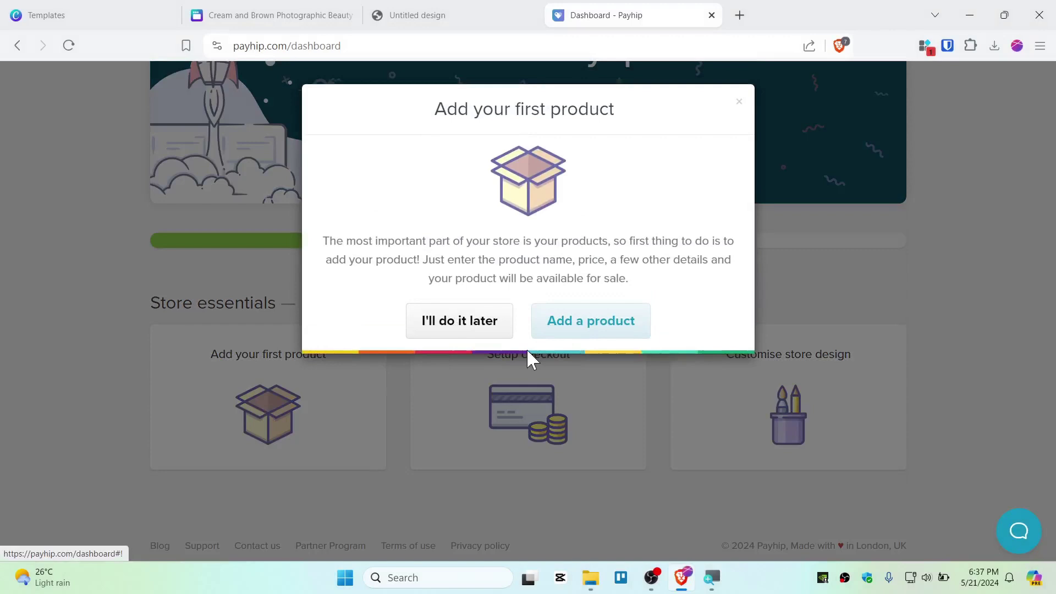
click(587, 325)
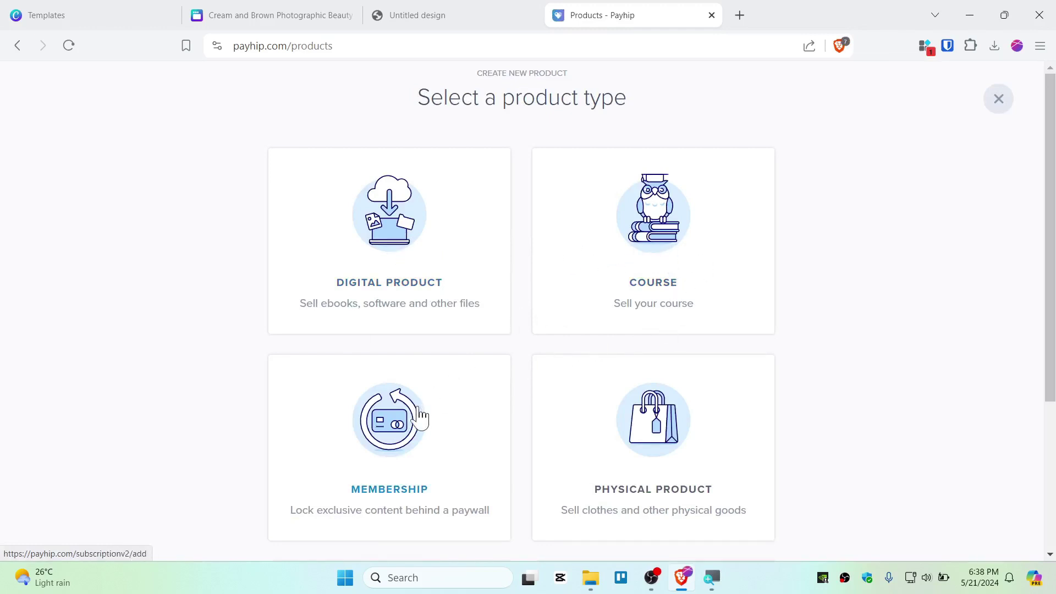
drag(1052, 293, 1025, 238)
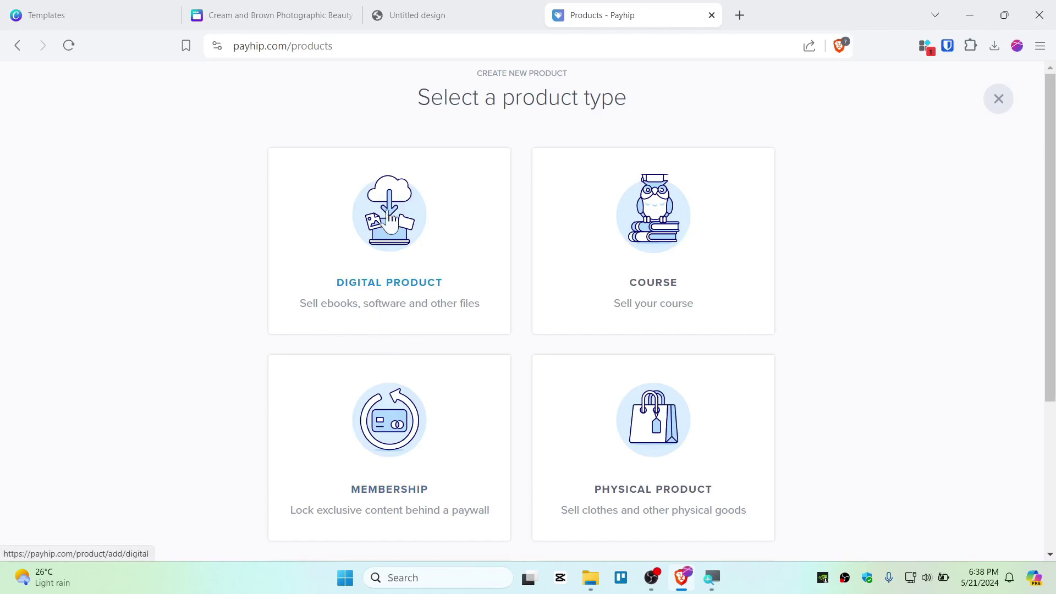
- Upload stickers rock band.pdf from Downloads as the new Payhip digital product's file
click(436, 11)
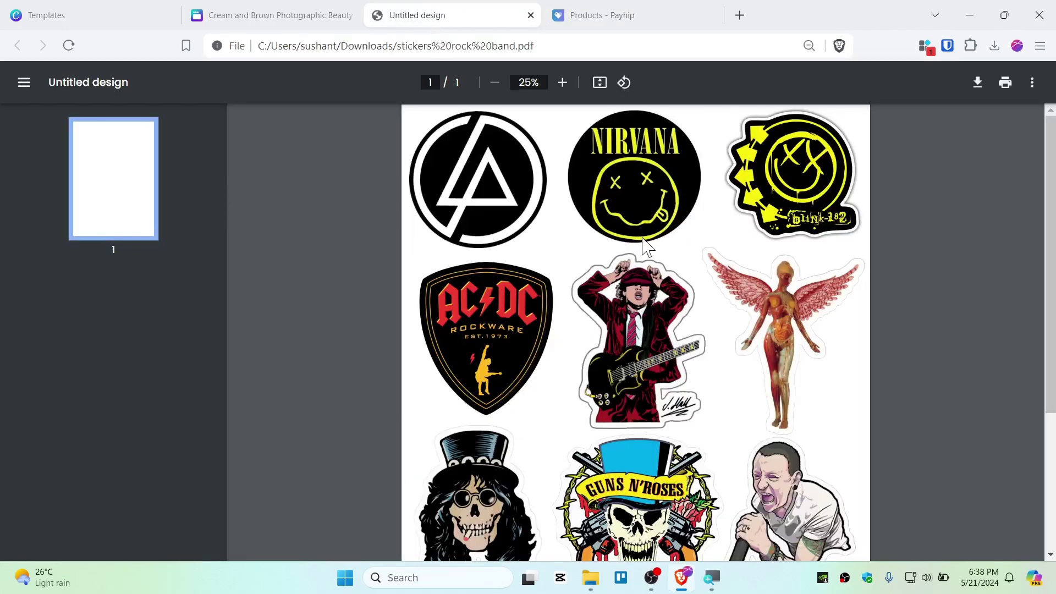
click(647, 10)
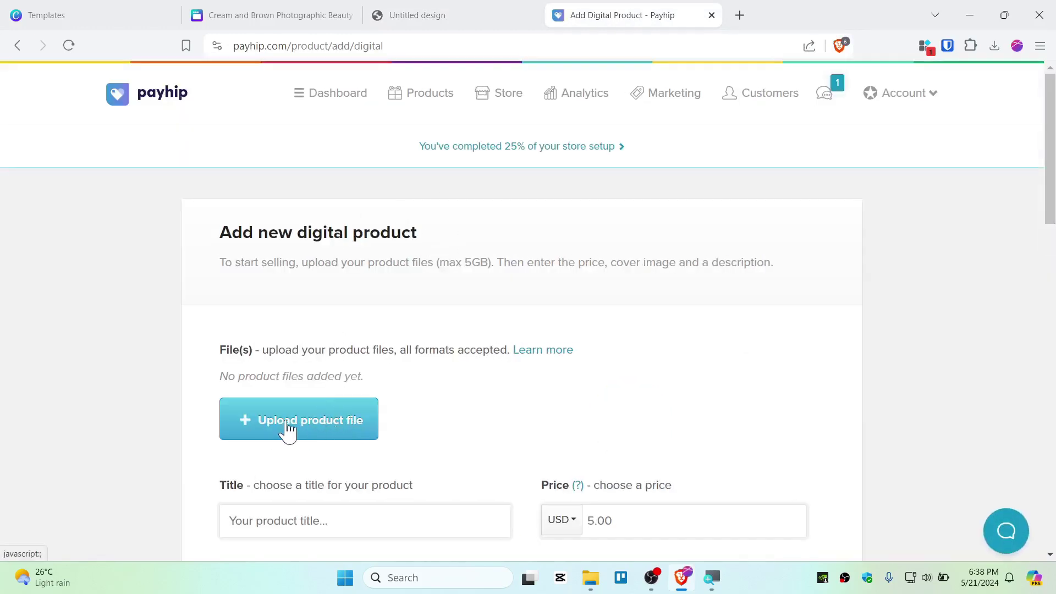
click(316, 433)
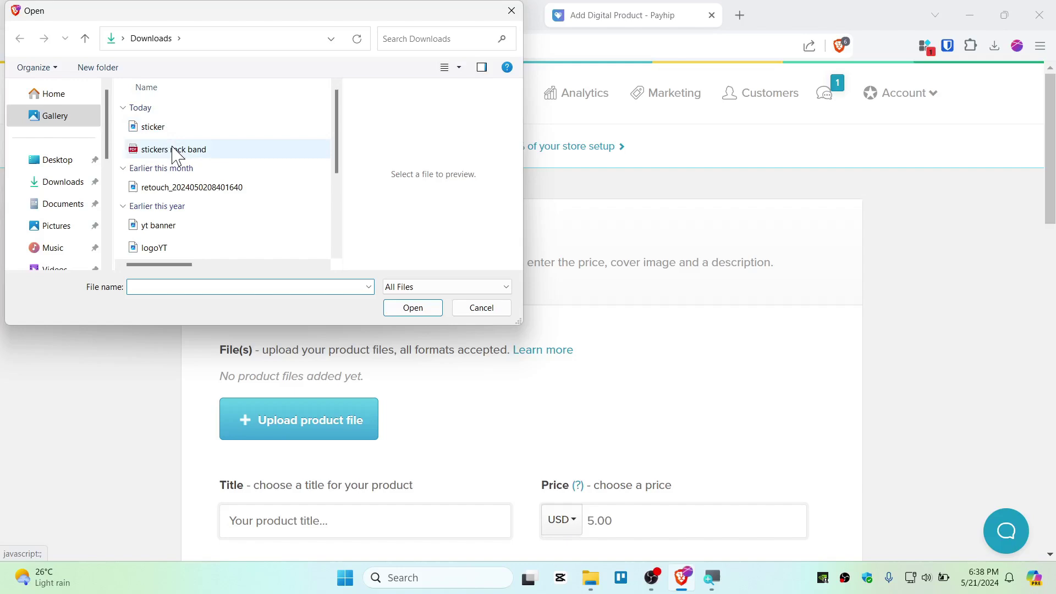
click(187, 150)
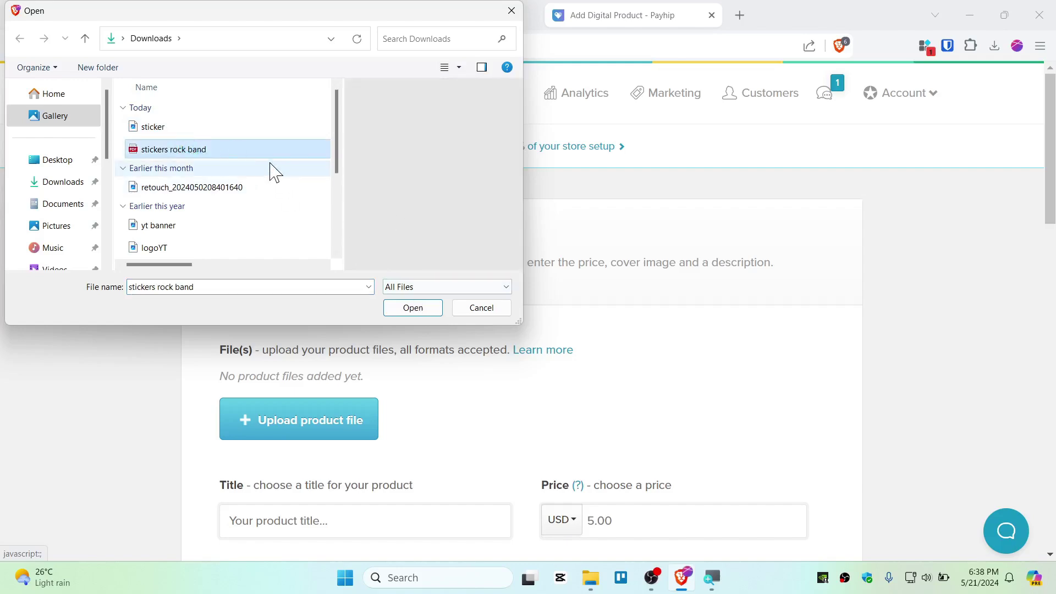
click(411, 309)
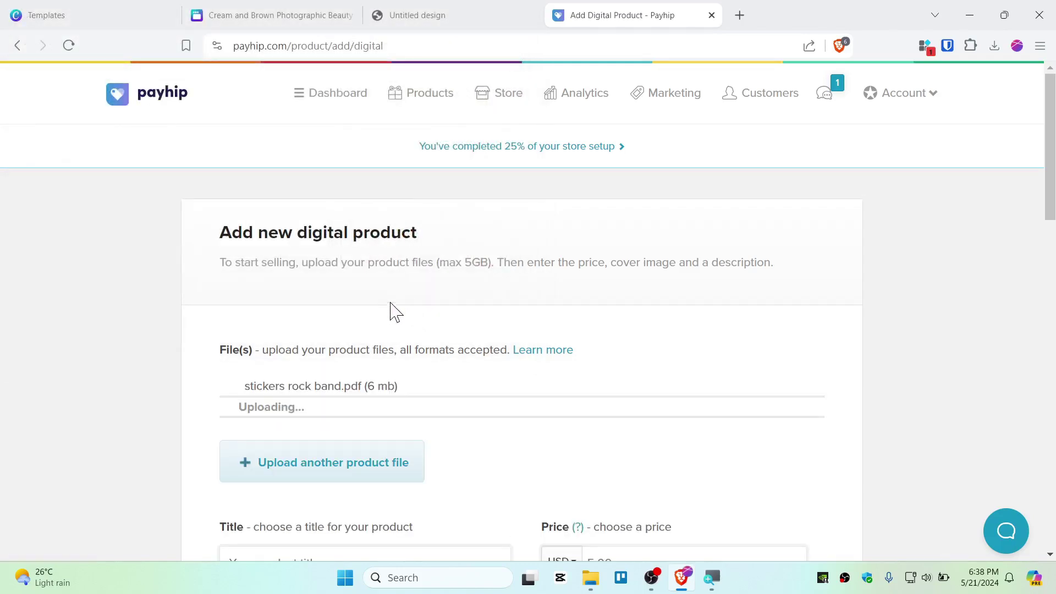
scroll(365, 384, down, 5)
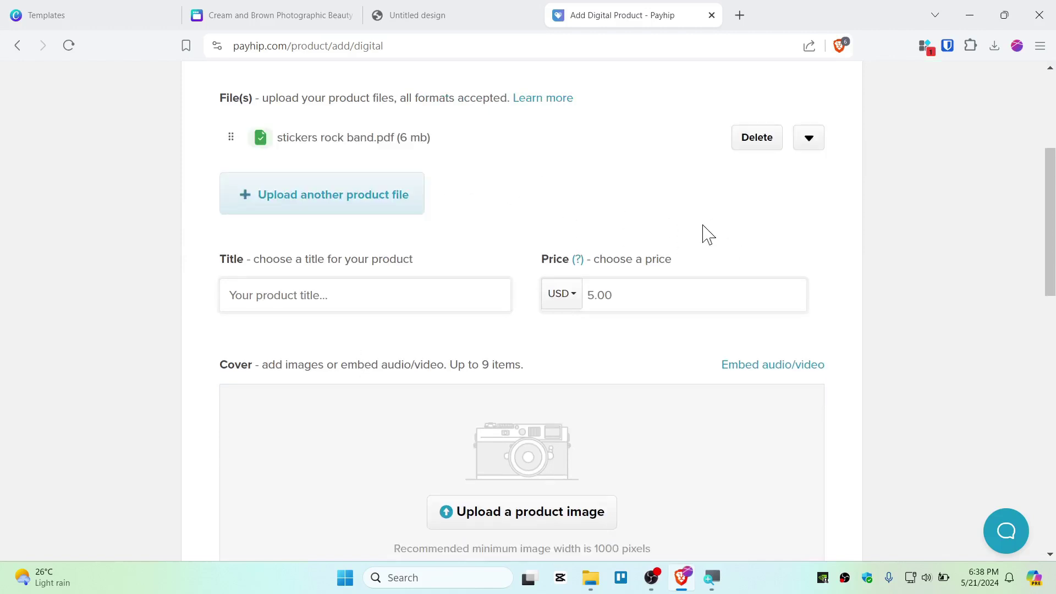
- Title the product 'sticker rock band' and change its price from 5.00 to 10 USD
click(343, 299)
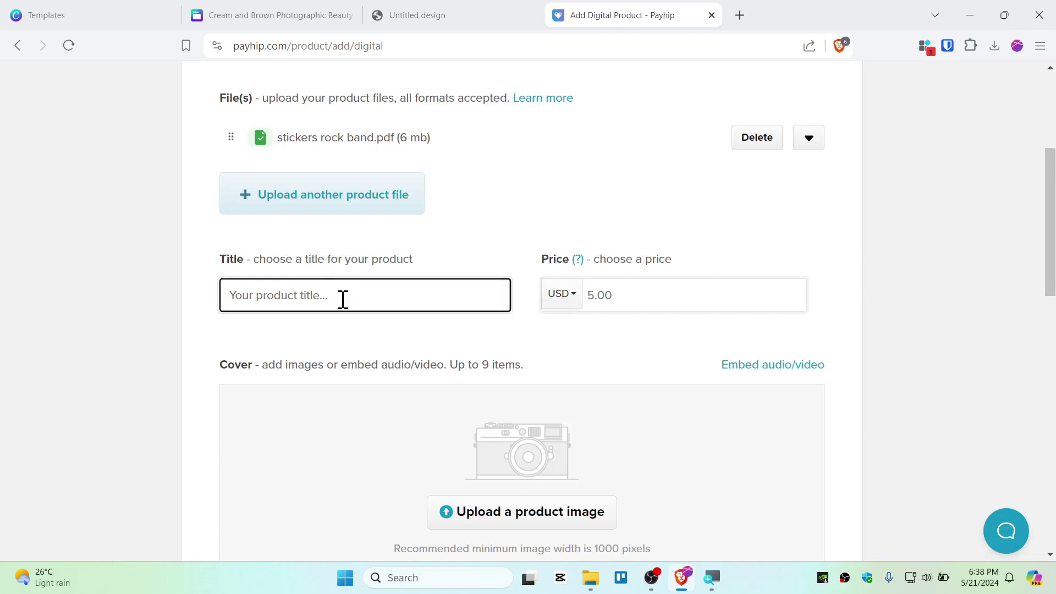
click(319, 292)
text(sticker rock band)
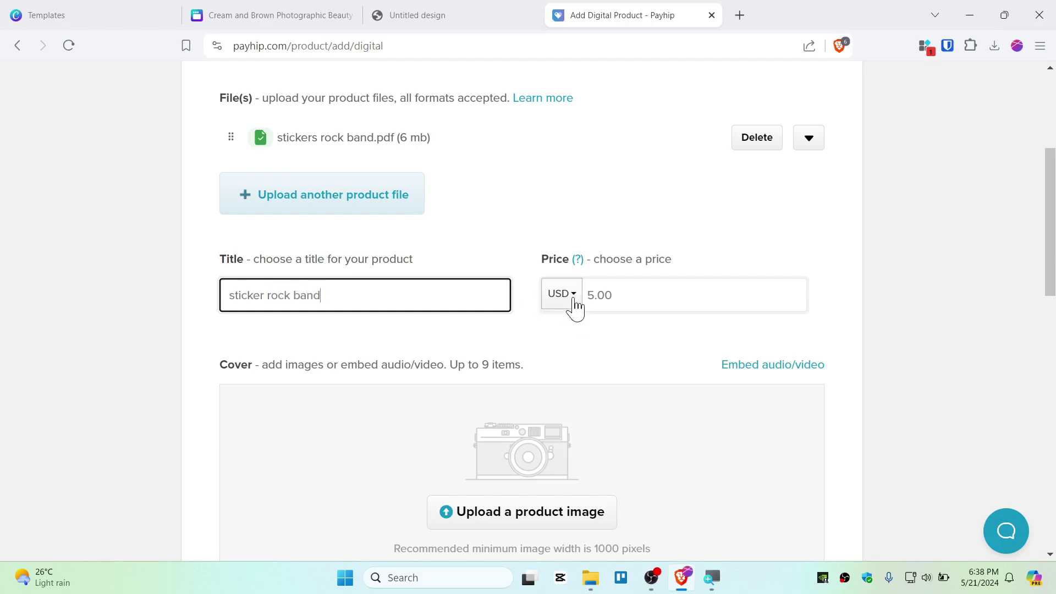
drag(636, 295, 547, 303)
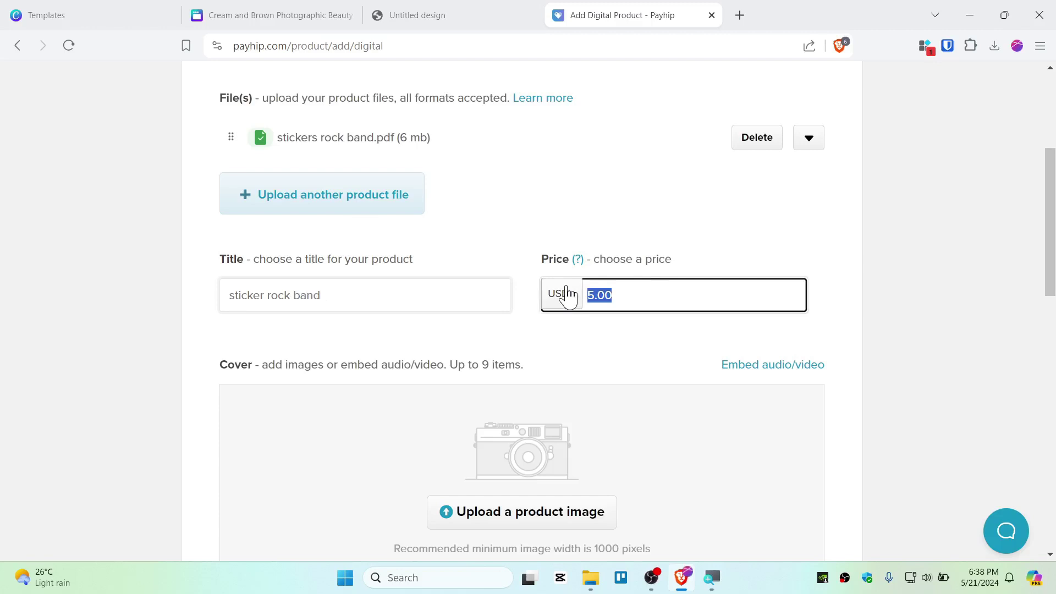
text(10)
click(820, 328)
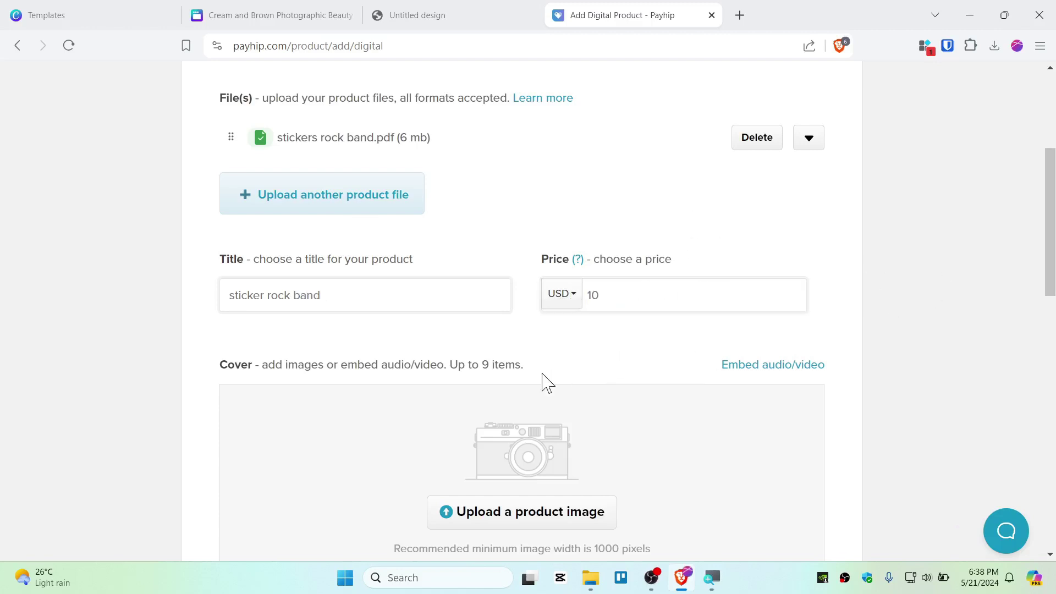
scroll(546, 384, down, 4)
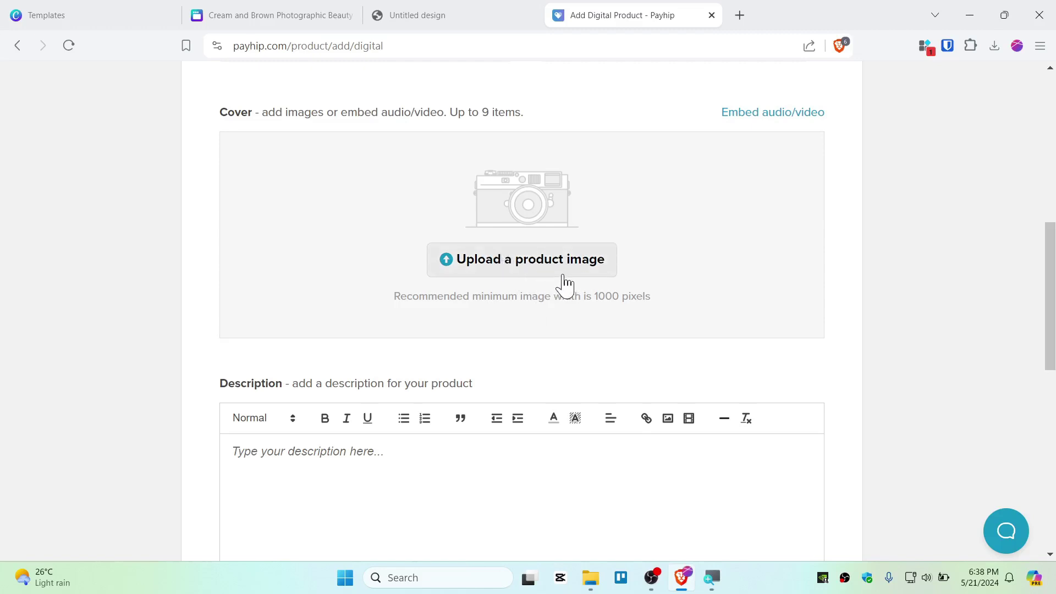
drag(451, 296, 645, 295)
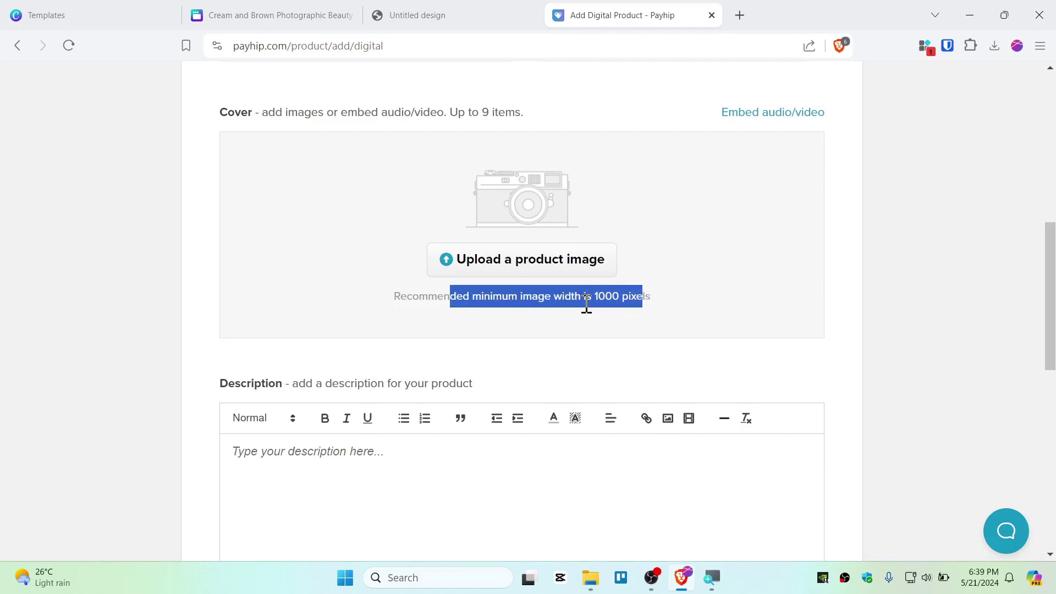
- Upload the sticker sheet image as the product's cover
click(560, 262)
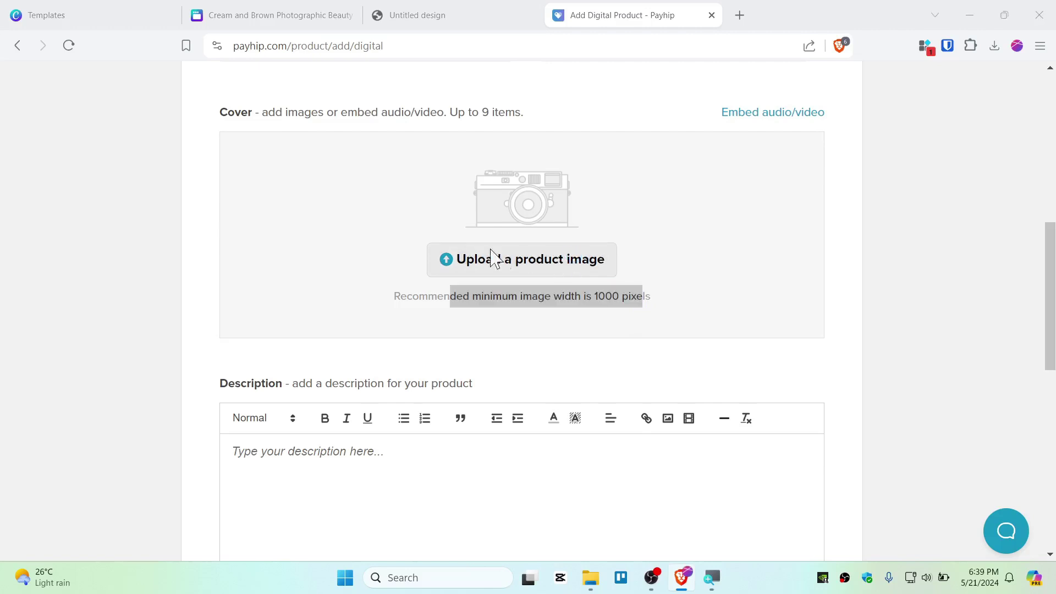
click(155, 129)
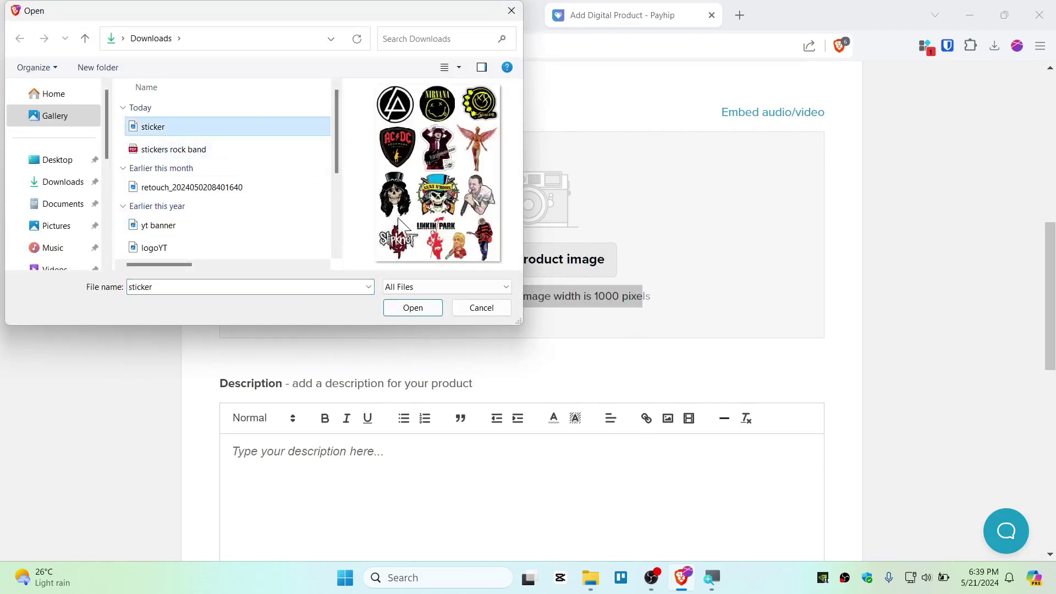
click(412, 308)
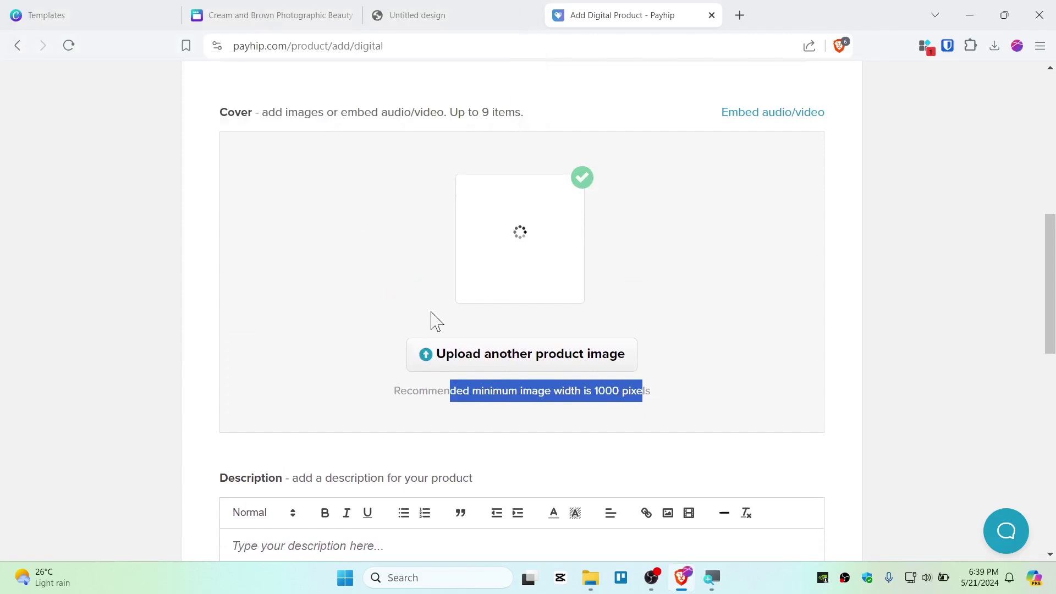
mouse_move(517, 195)
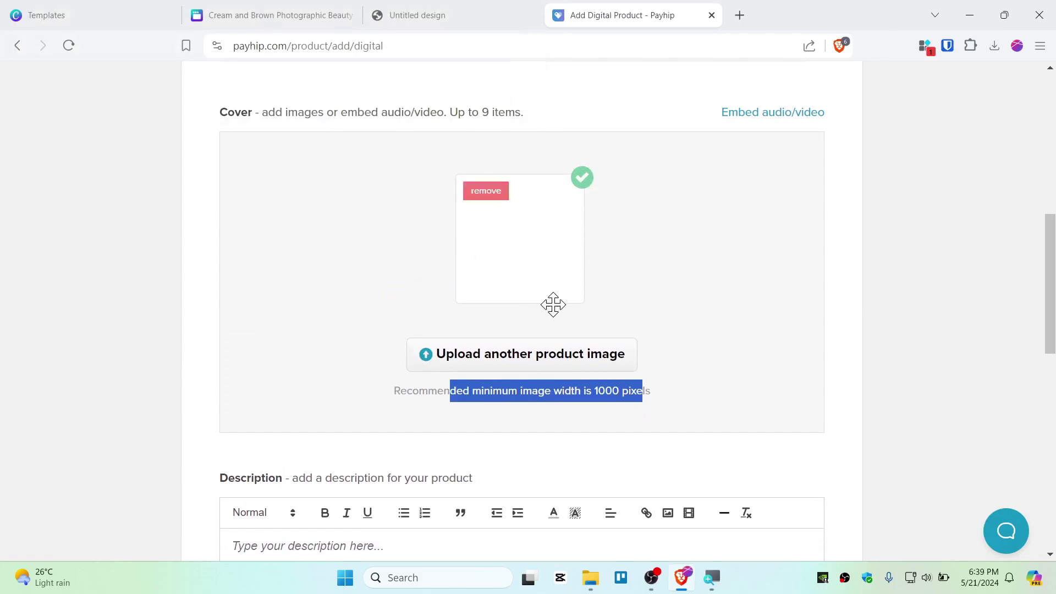
drag(1049, 271, 1053, 292)
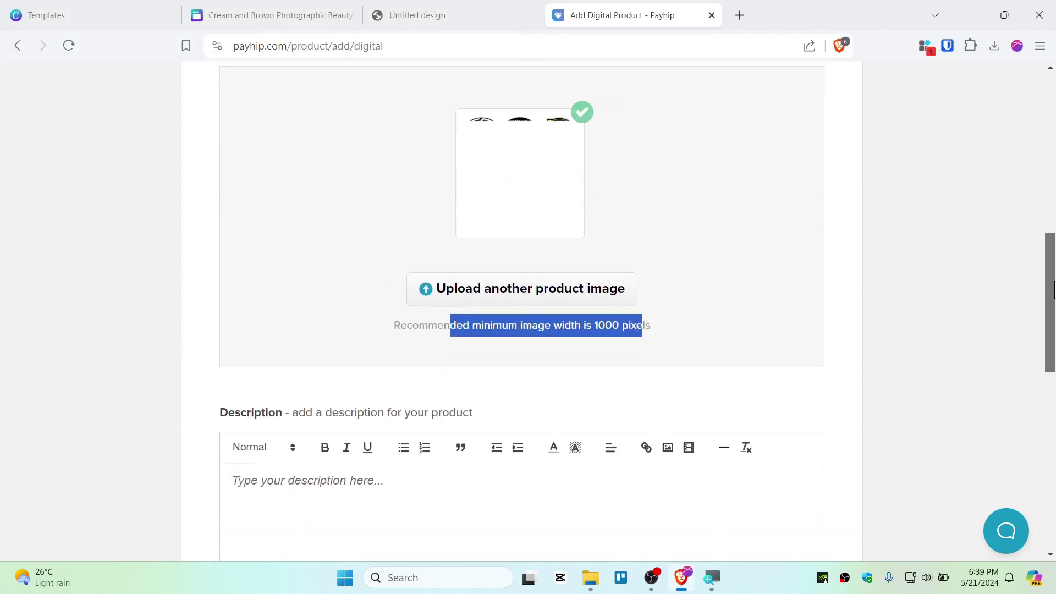
scroll(1053, 307, down, 3)
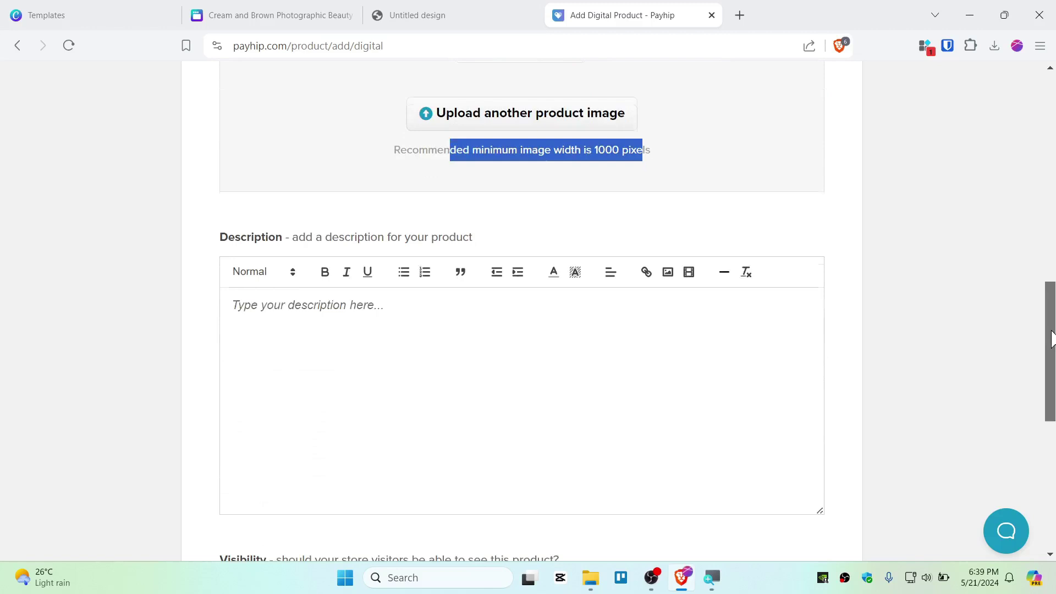
- Write the description 'This sticker include rock metal and grunge band ....'
click(368, 321)
text(Th)
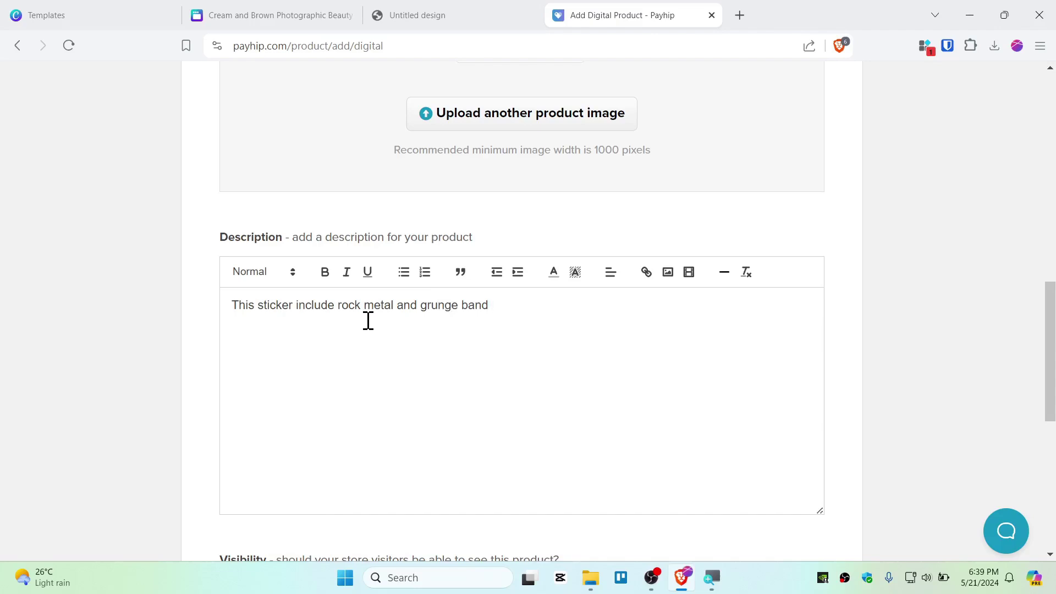
scroll(522, 346, down, 8)
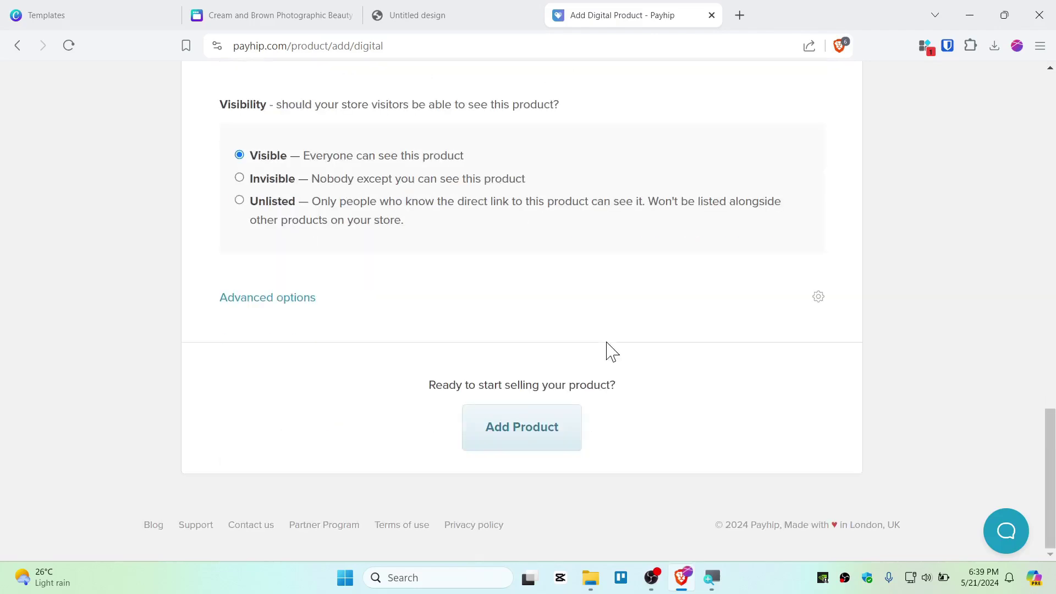
scroll(577, 341, up, 5)
scroll(462, 308, up, 5)
scroll(417, 338, down, 5)
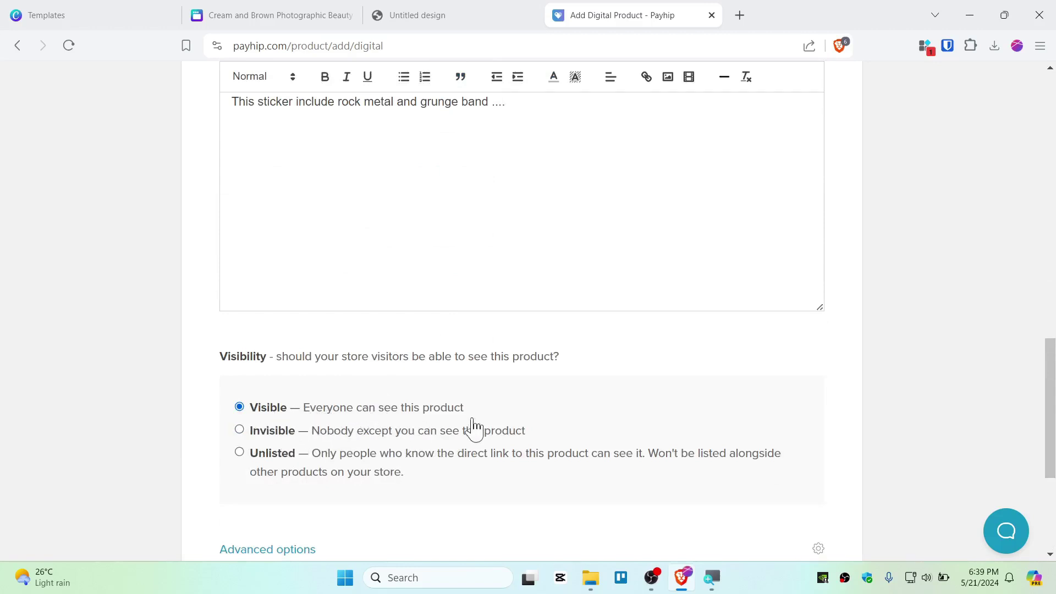
scroll(594, 396, down, 4)
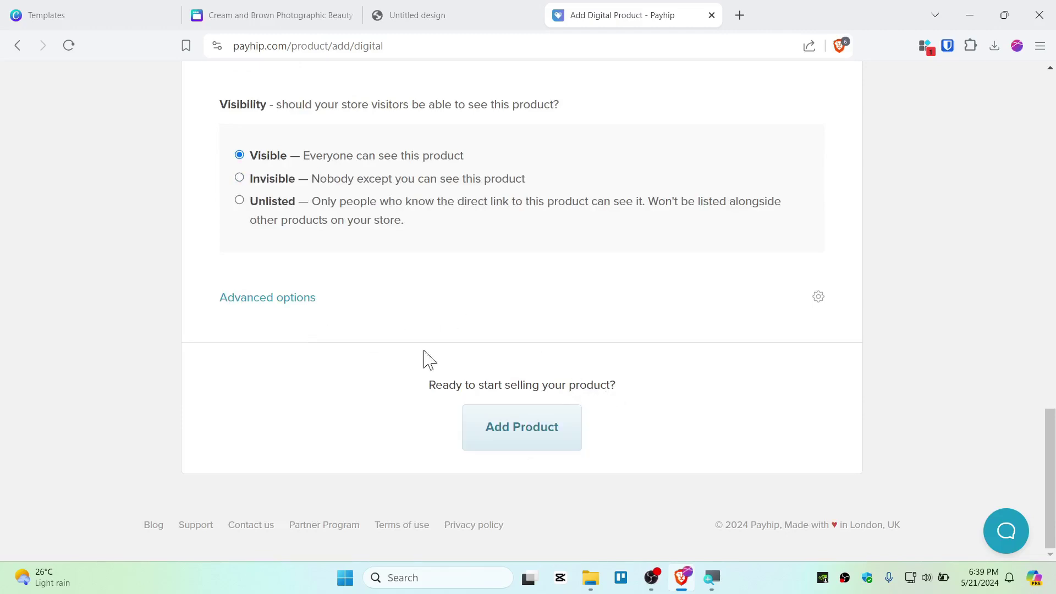
scroll(335, 343, up, 15)
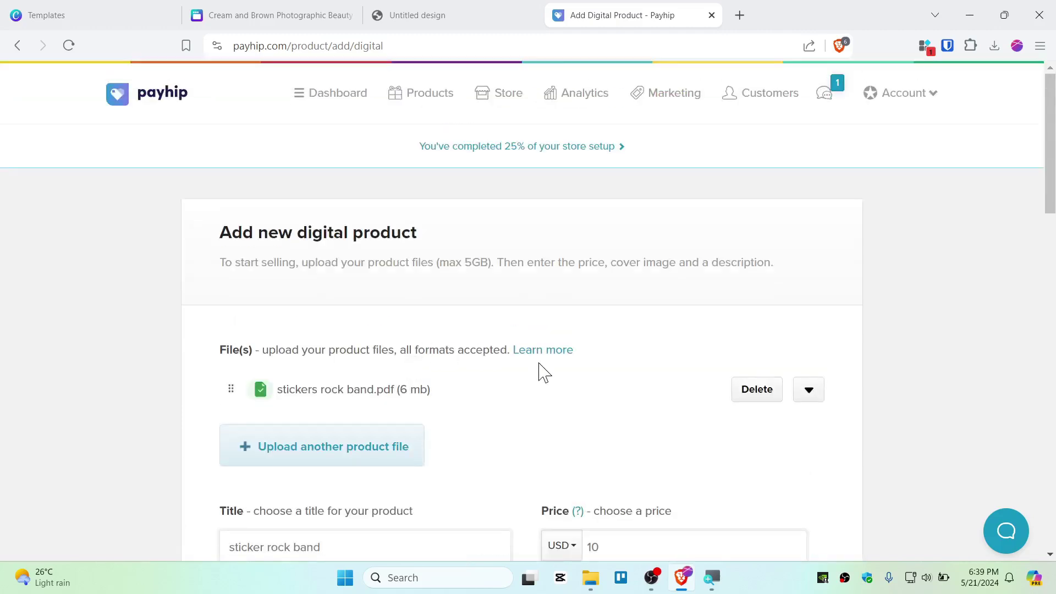
scroll(544, 372, down, 15)
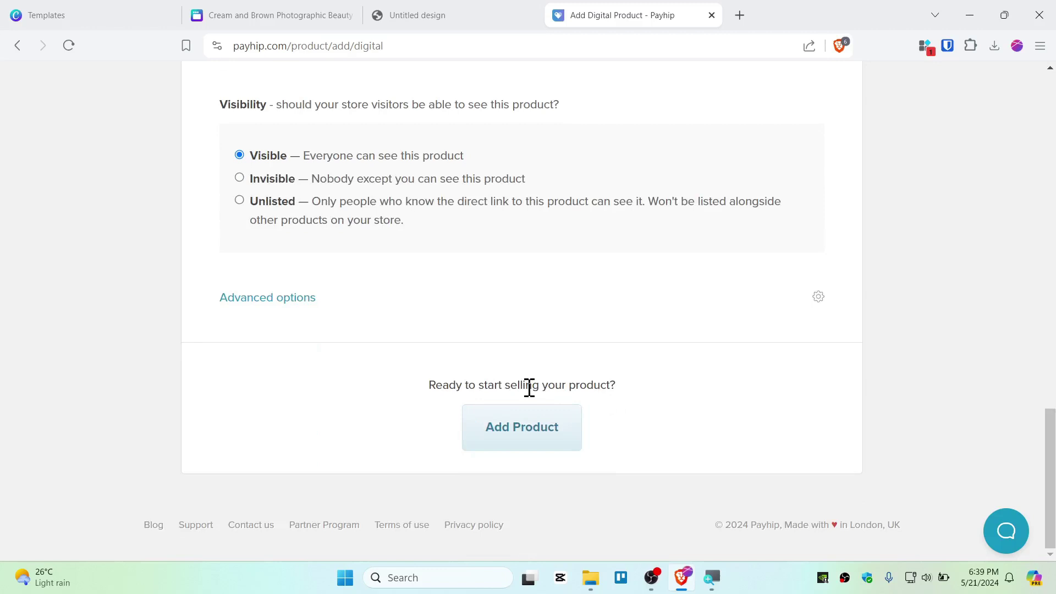
- Add the sticker rock band product and copy its product page link
click(534, 432)
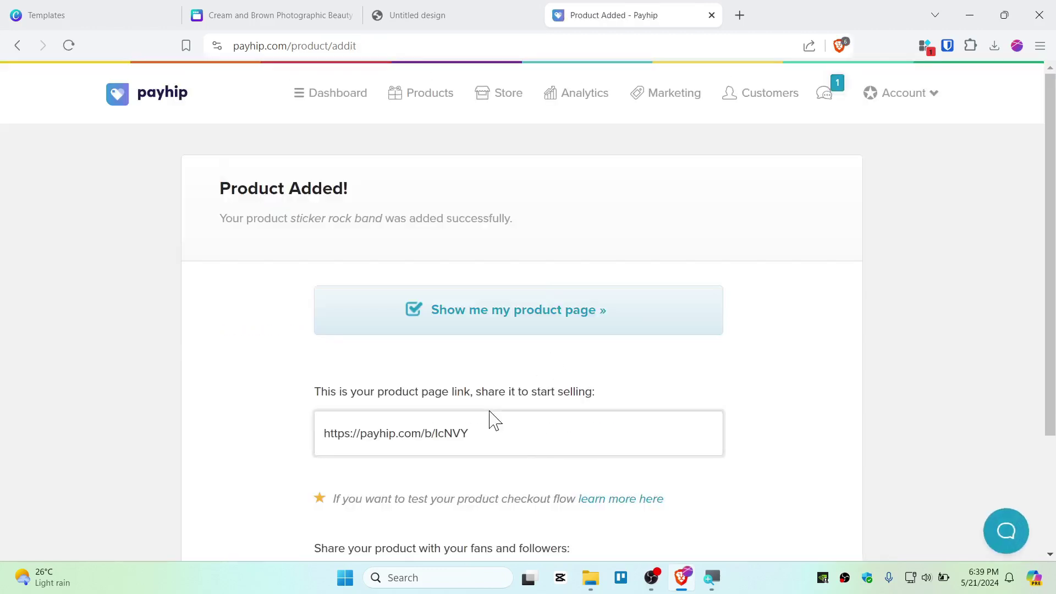
triple_click(413, 438)
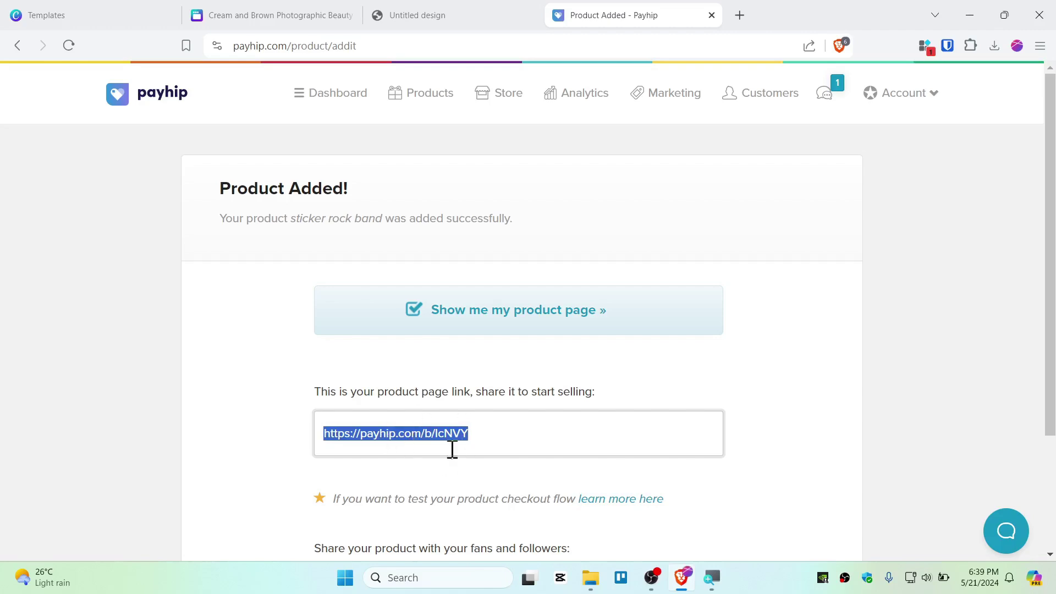
right_click(429, 438)
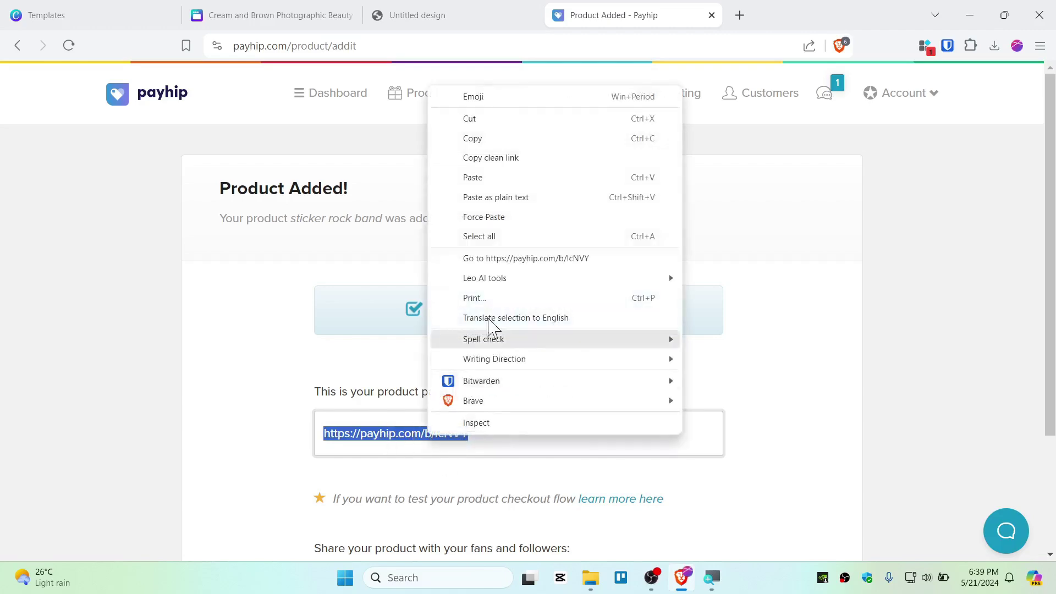
click(477, 137)
click(262, 8)
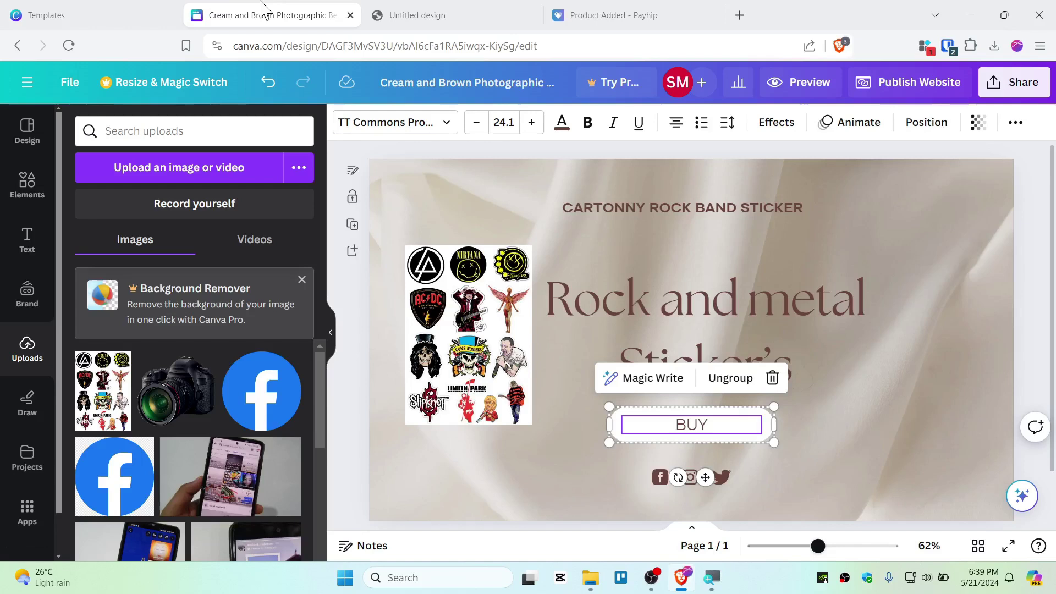
click(706, 427)
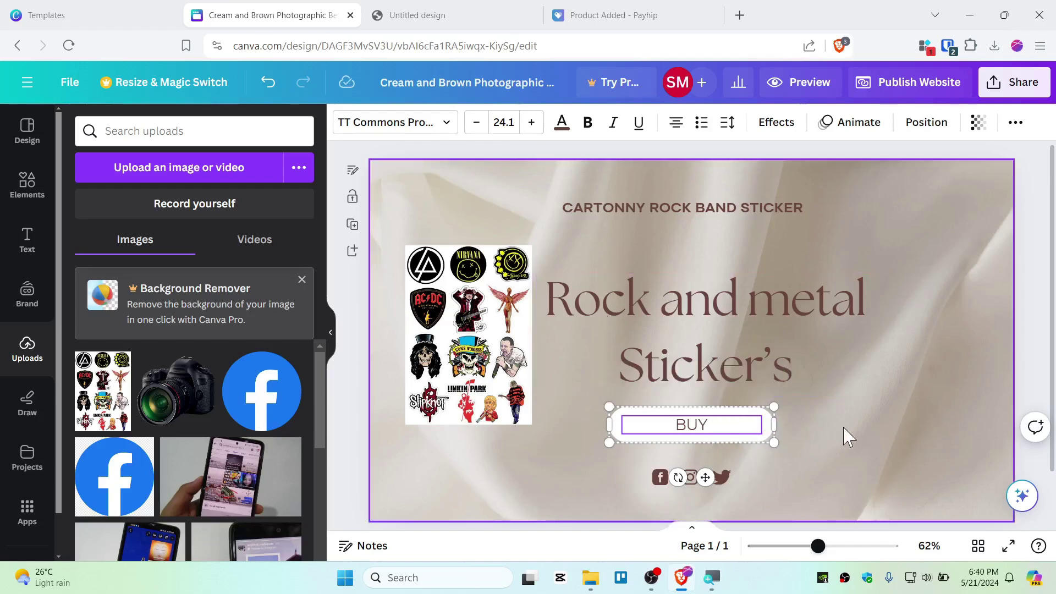
right_click(718, 435)
click(781, 434)
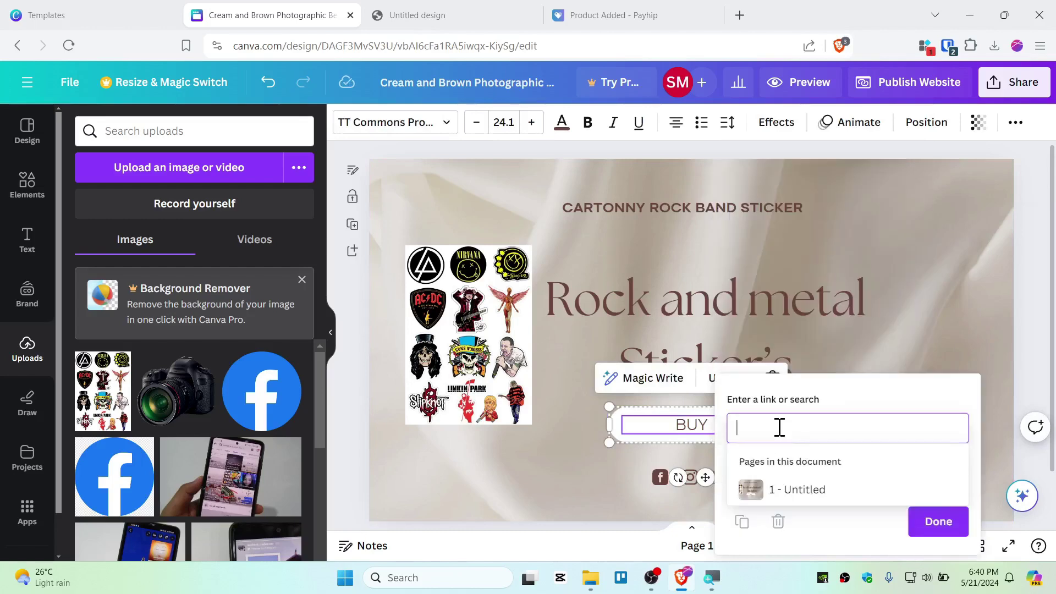
right_click(805, 431)
click(853, 259)
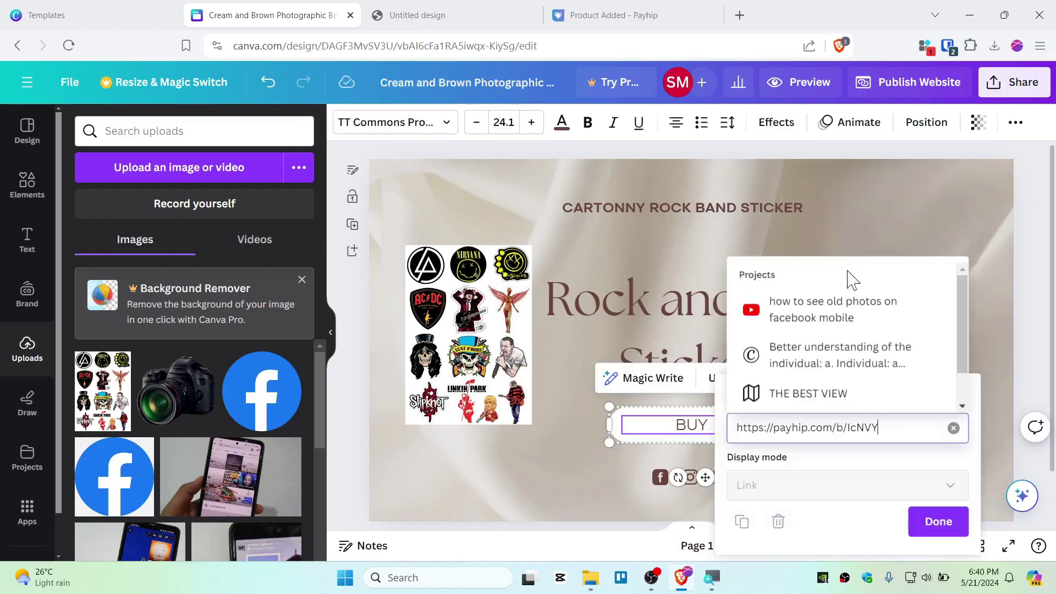
click(941, 524)
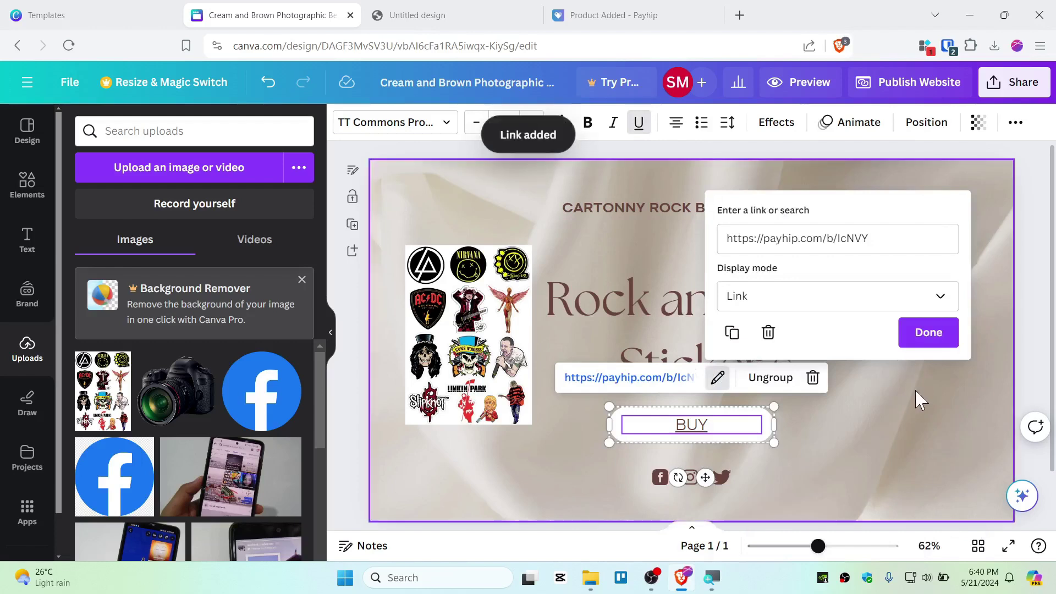
click(915, 423)
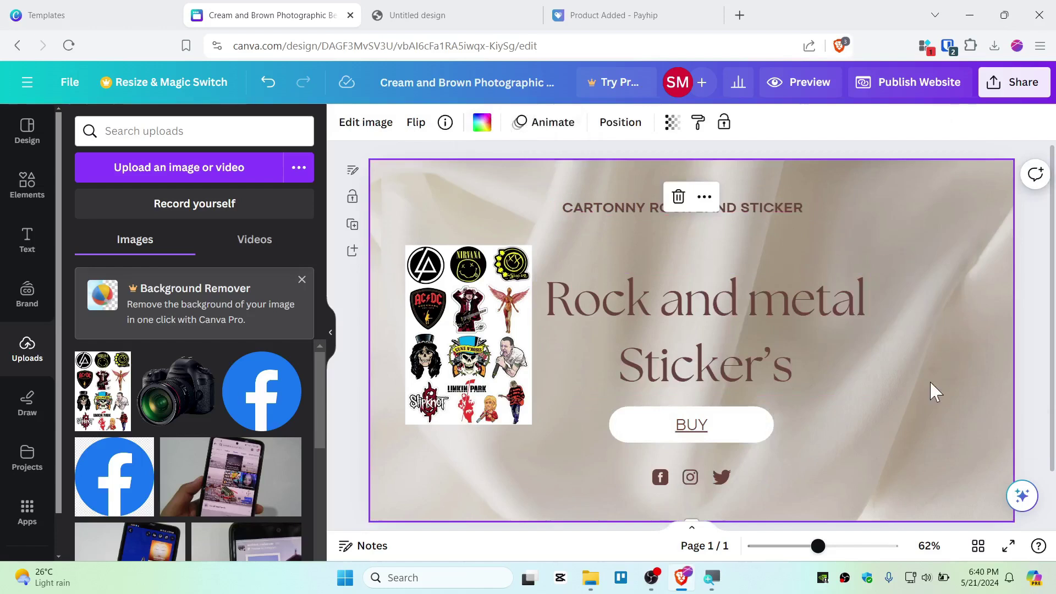
- Rename the CARTONNY ROCK BAND STICKER heading to STICKER SHOP
click(618, 209)
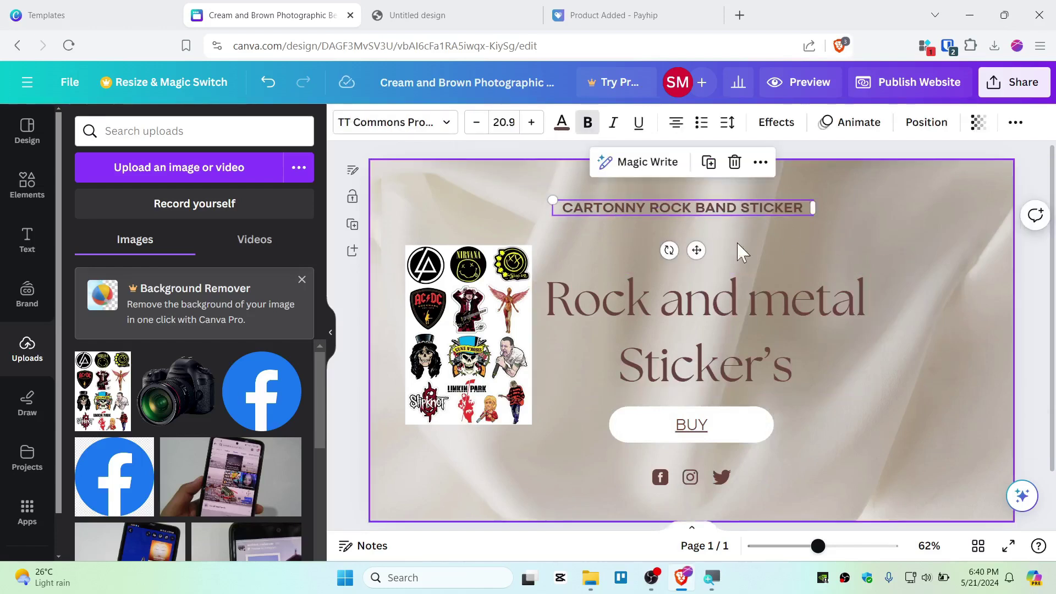
double_click(719, 199)
text(STICKER SHOP)
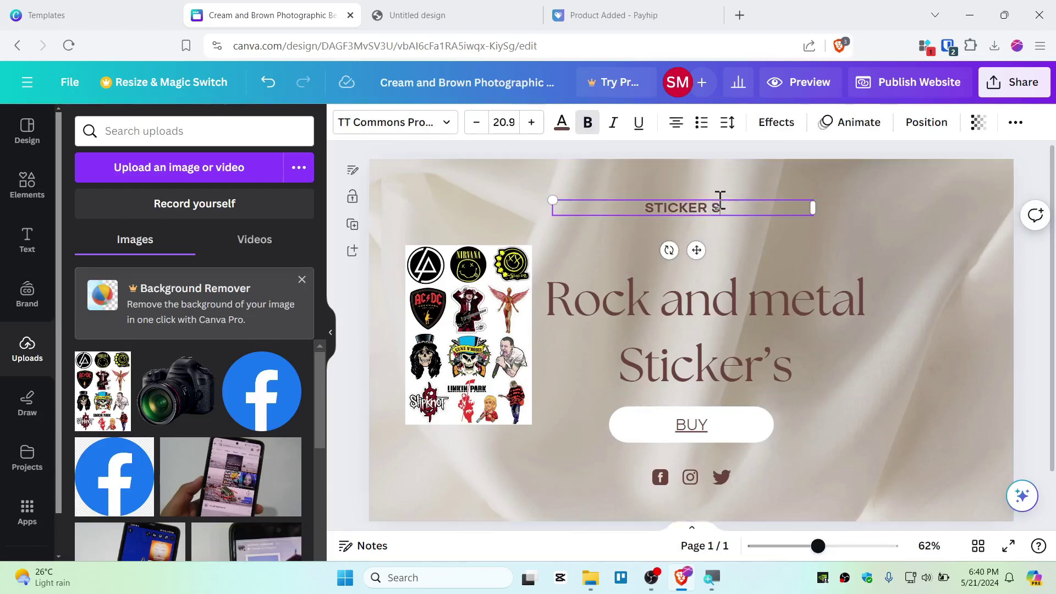
click(946, 238)
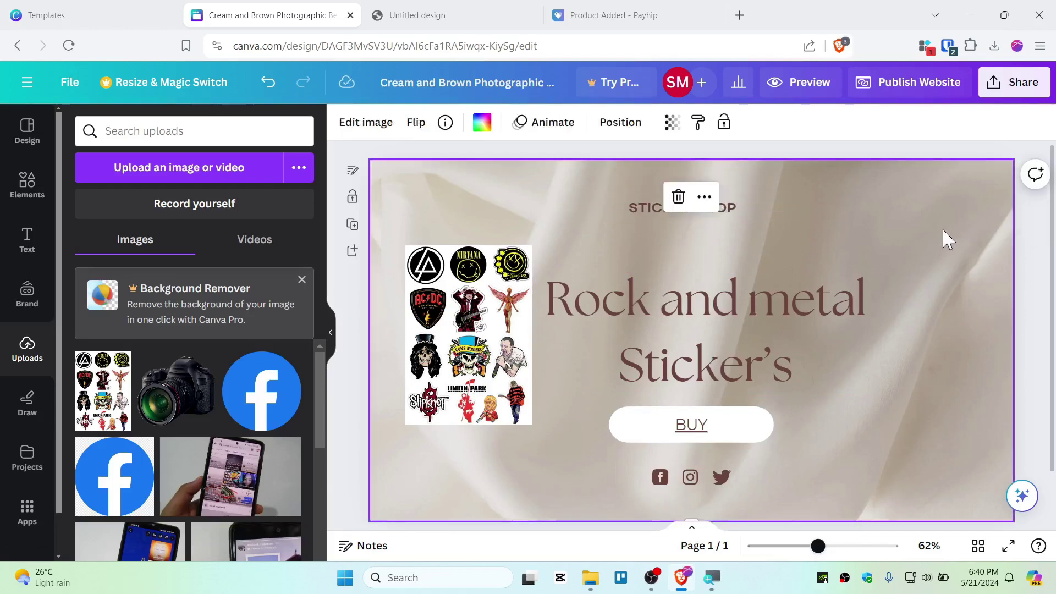
- Enlarge the STICKER SHOP heading, centre it on the page, and colour it black
click(721, 212)
drag(550, 193, 472, 194)
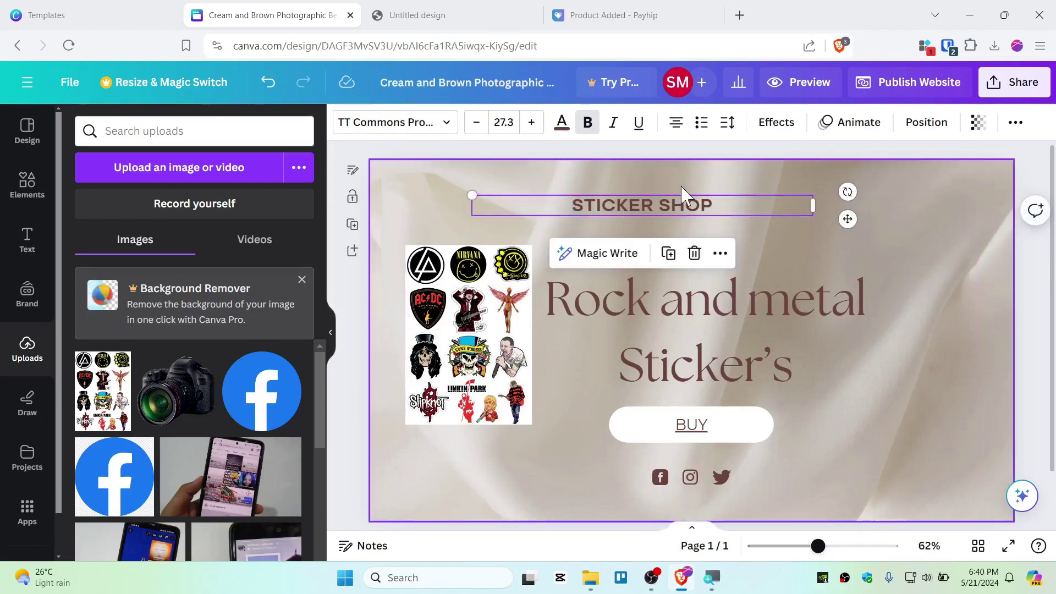
drag(693, 204, 737, 209)
triple_click(734, 208)
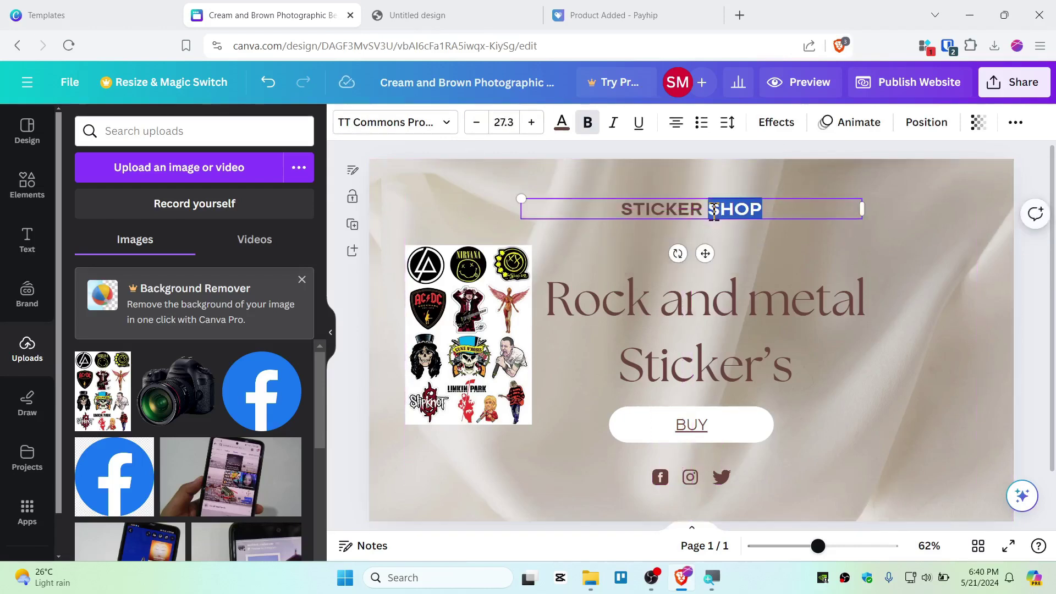
click(562, 122)
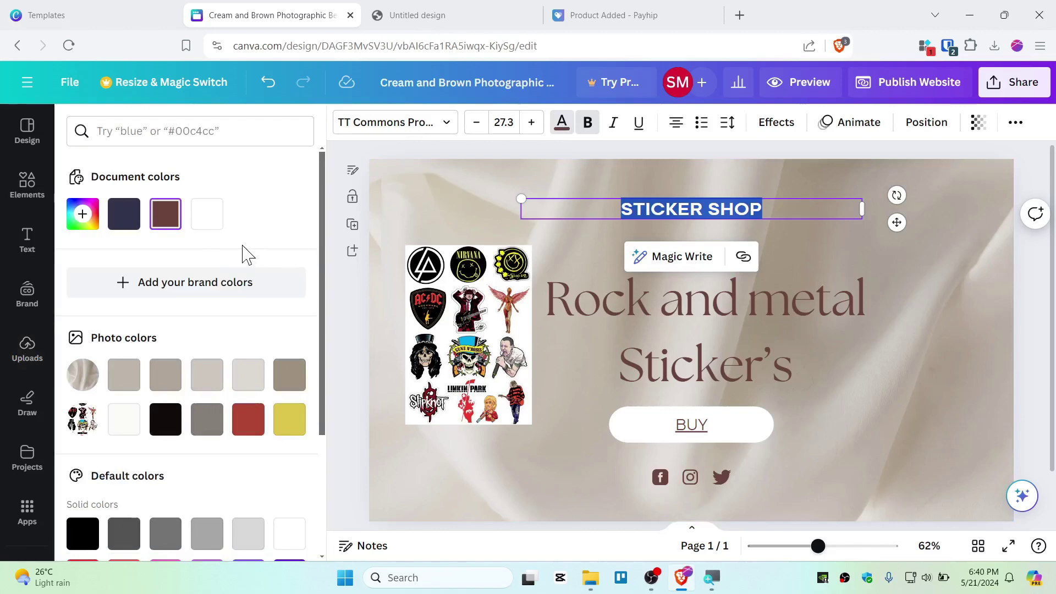
click(165, 419)
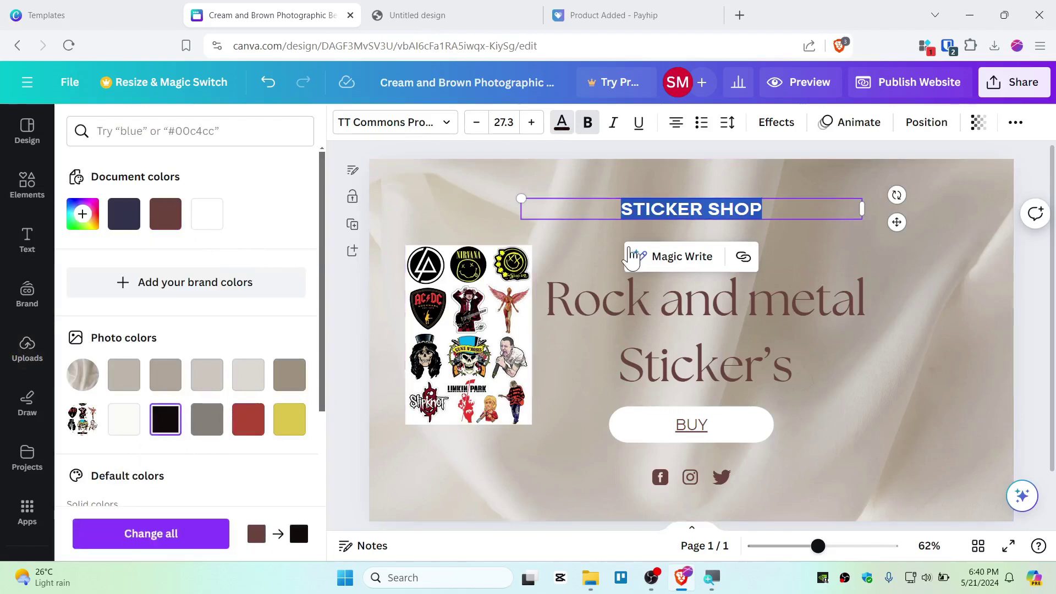
click(660, 208)
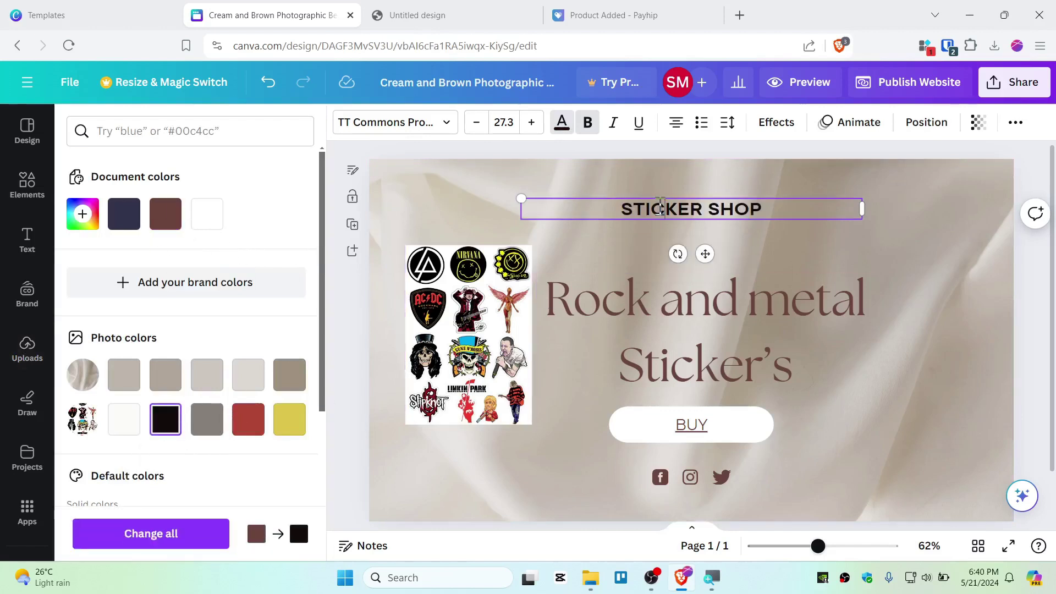
click(923, 247)
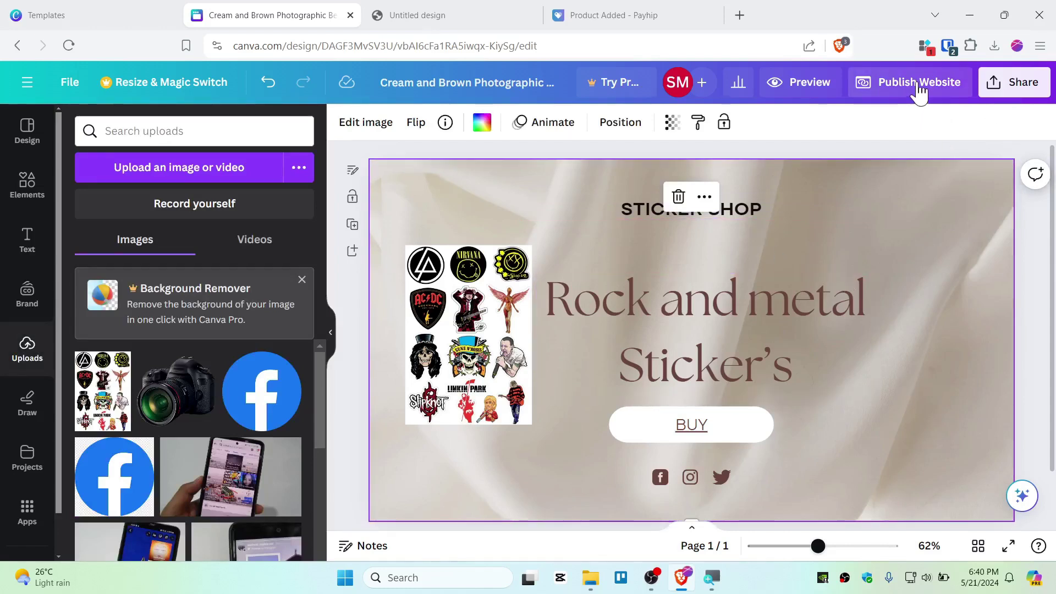
- Preview the sticker website and scroll through the page down to the BUY button
click(806, 88)
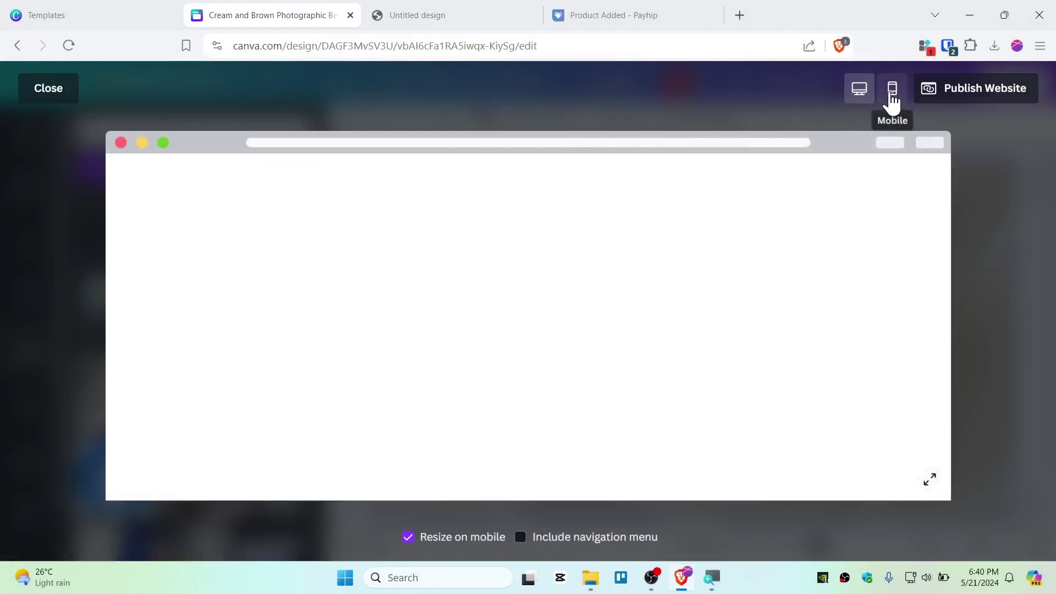
scroll(578, 380, down, 3)
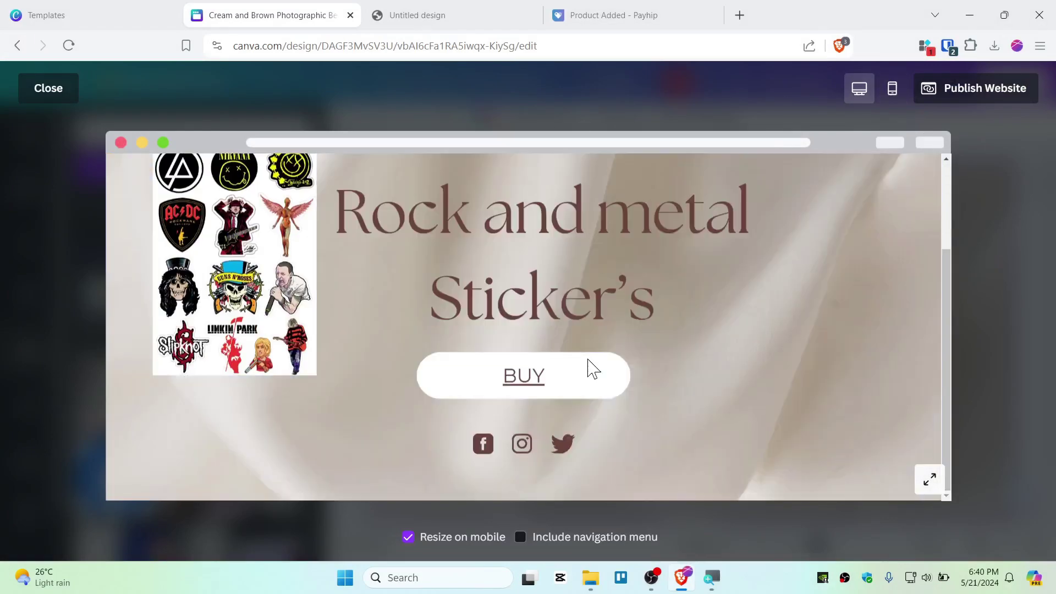
scroll(591, 369, up, 2)
scroll(591, 368, down, 2)
- Publish the website with the URL rocksbandsticker.my.canva.site
click(979, 103)
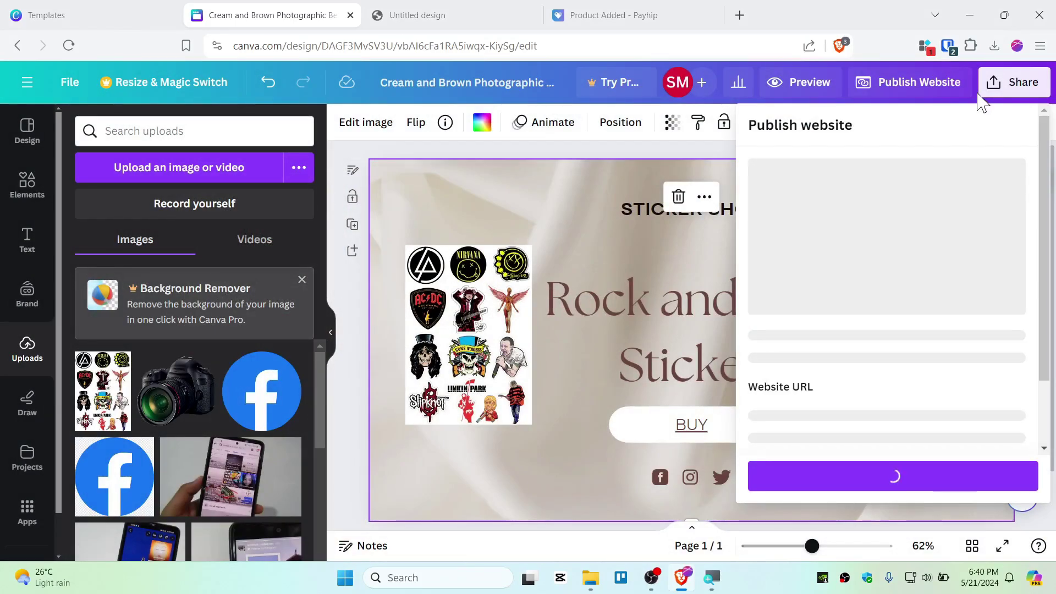
scroll(841, 319, down, 2)
click(820, 346)
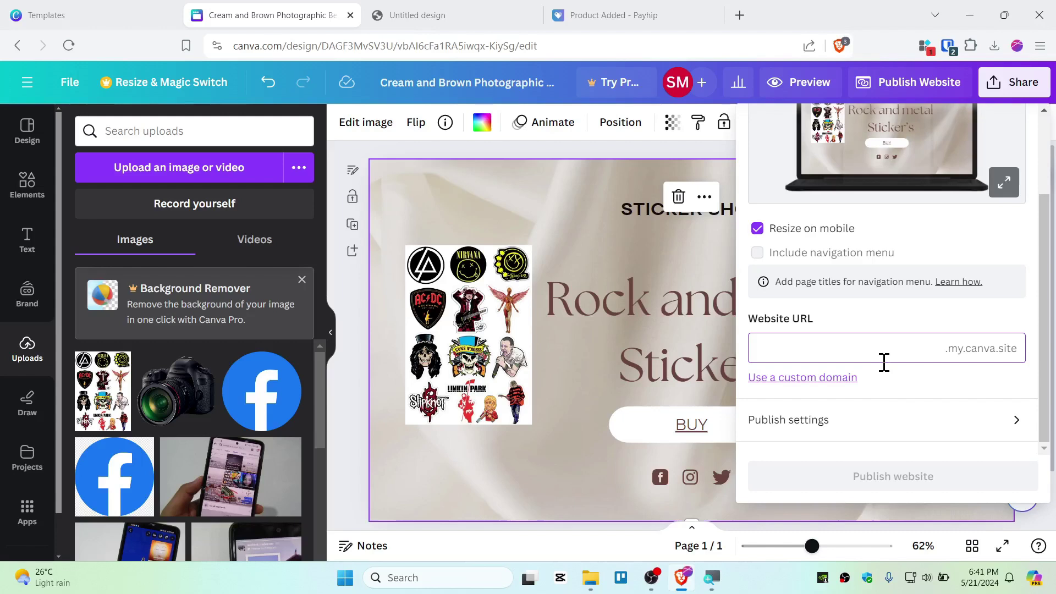
text(rocksbandsticker)
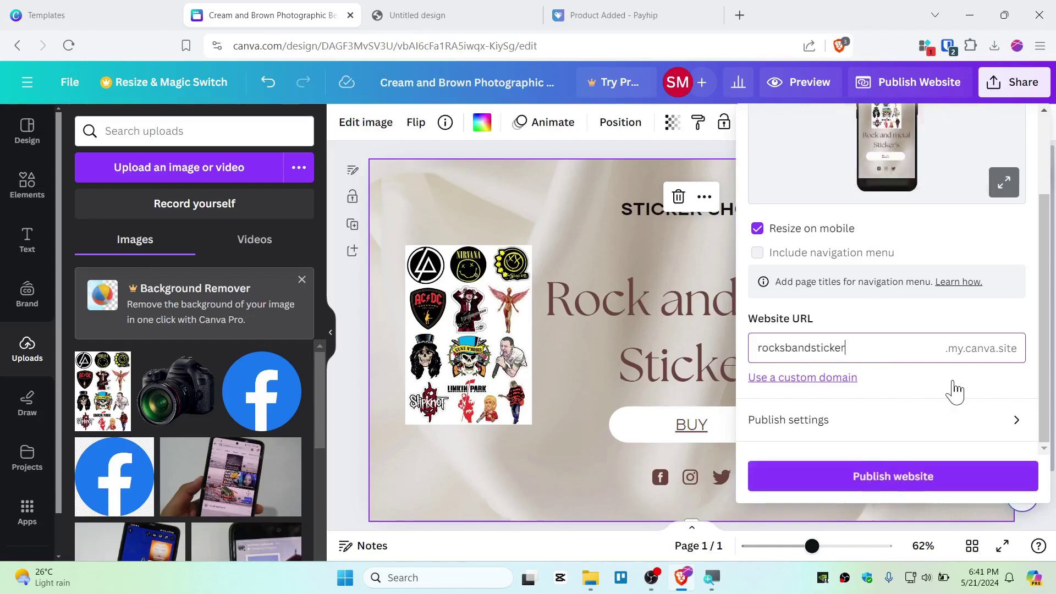
click(898, 485)
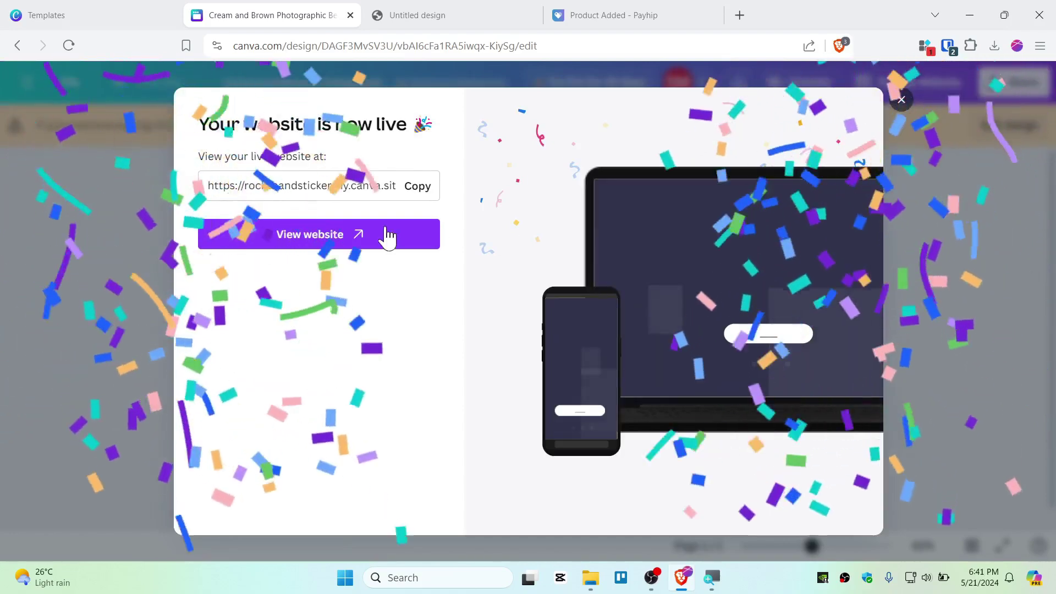
- Open the live STICKER SHOP site and follow BUY to the $10.00 Payhip product page
click(354, 239)
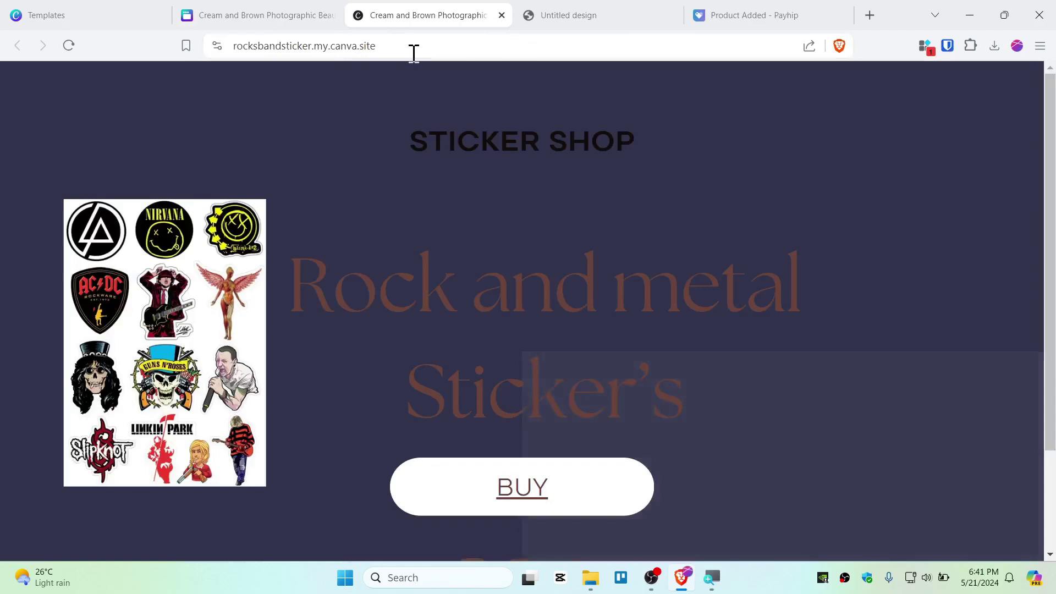
click(413, 52)
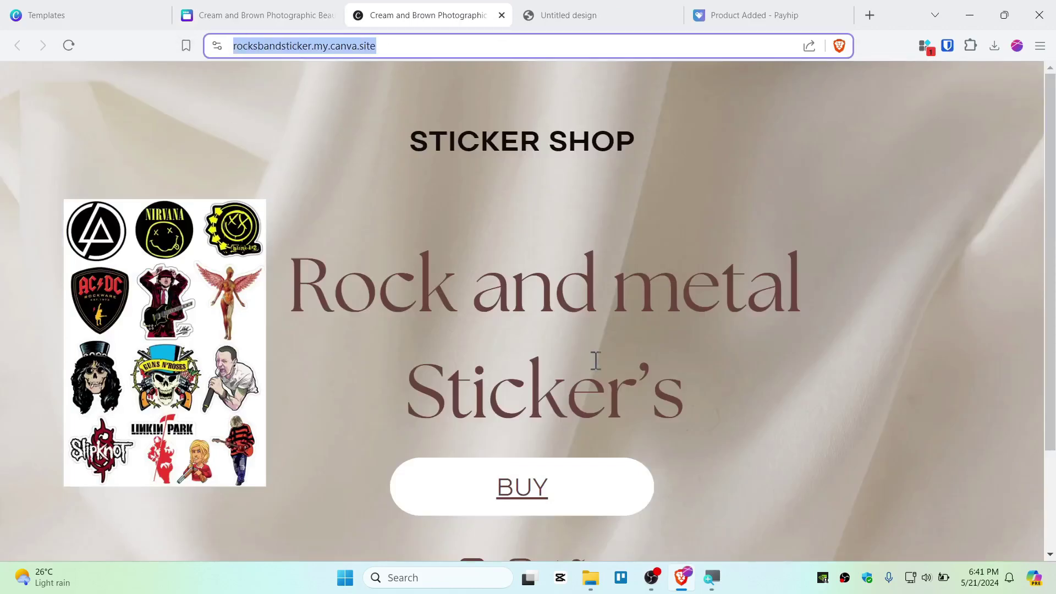
scroll(596, 360, down, 3)
scroll(573, 381, up, 3)
scroll(533, 377, down, 3)
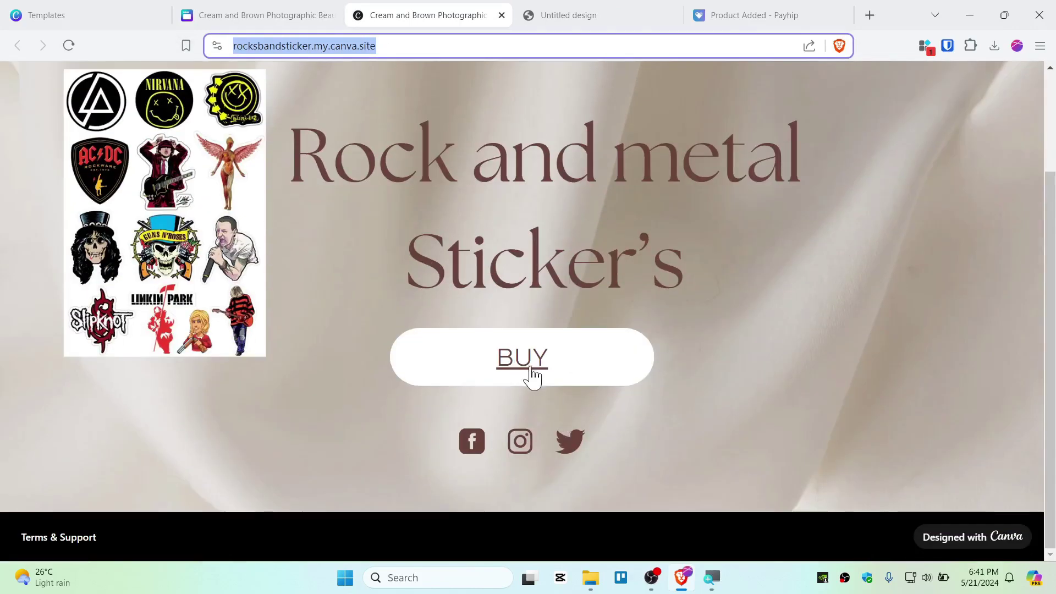
click(532, 376)
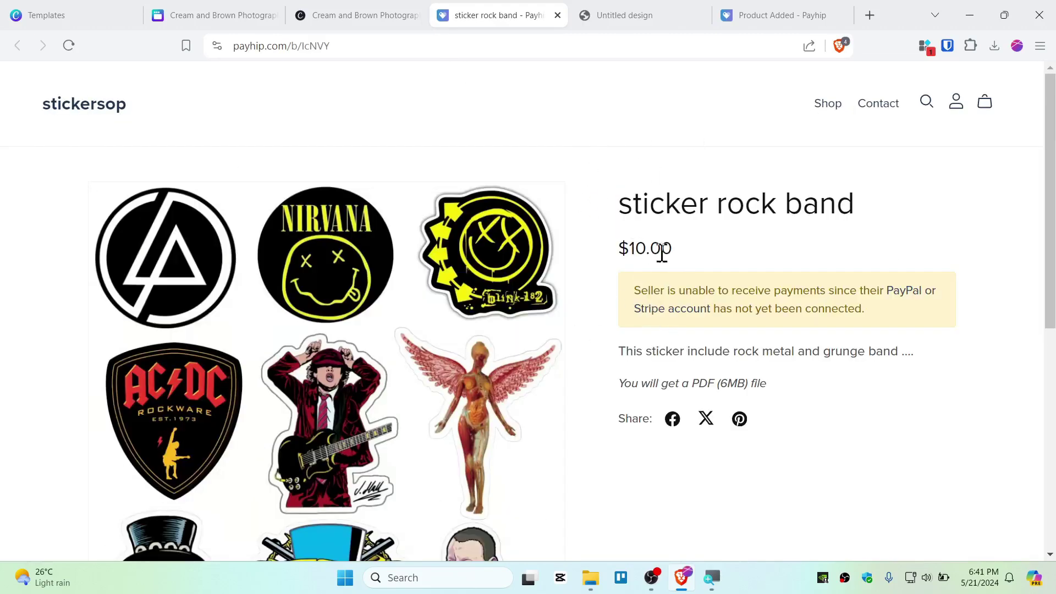
scroll(417, 302, down, 5)
scroll(417, 302, up, 5)
drag(723, 384, 602, 330)
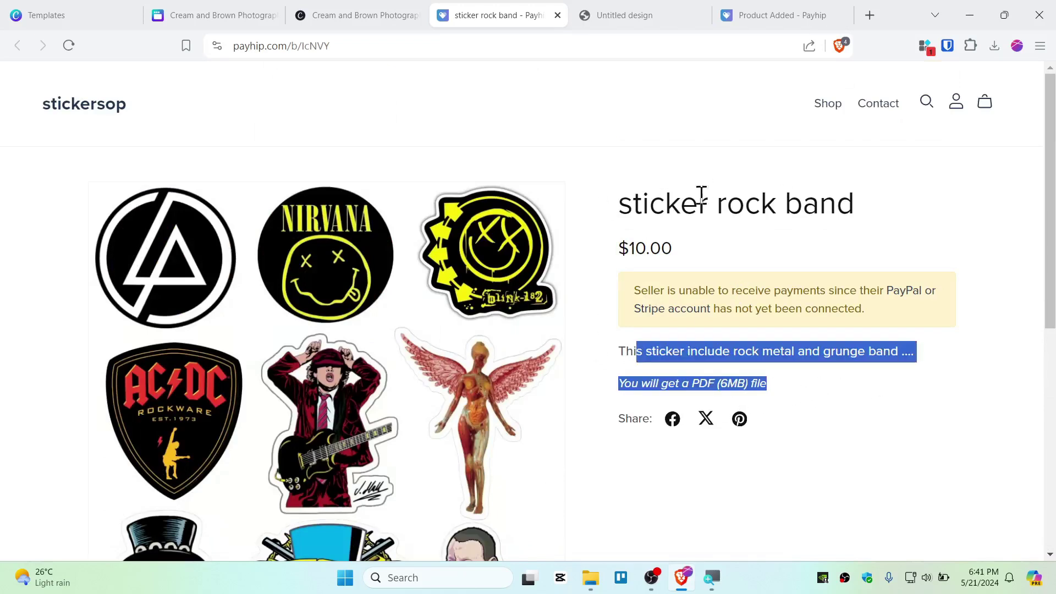
drag(701, 196, 735, 301)
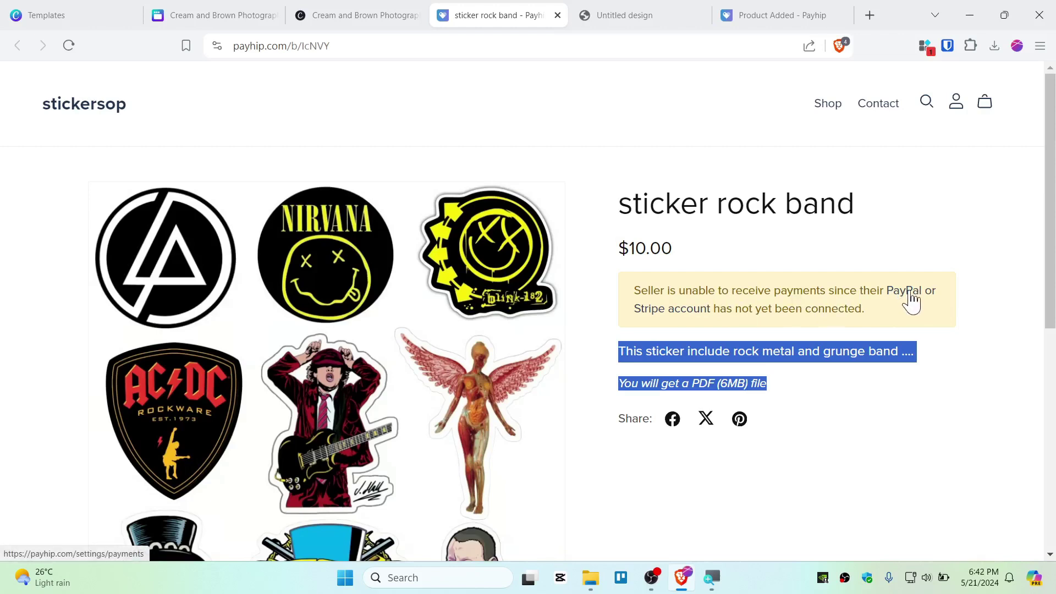
click(992, 298)
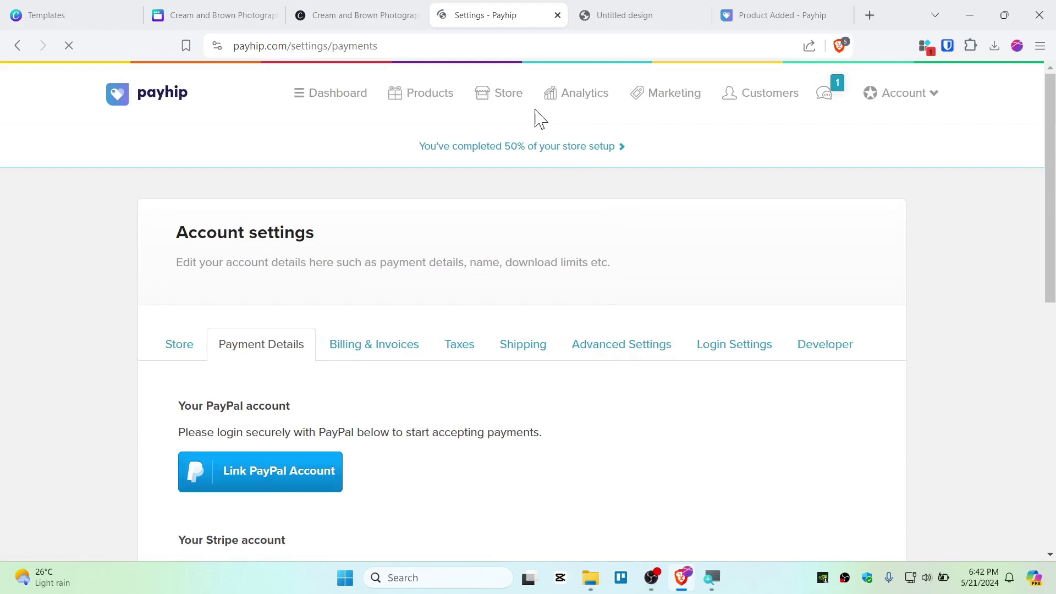
- Review Payhip's PayPal and Stripe linking options and the USD default currency
scroll(311, 396, down, 5)
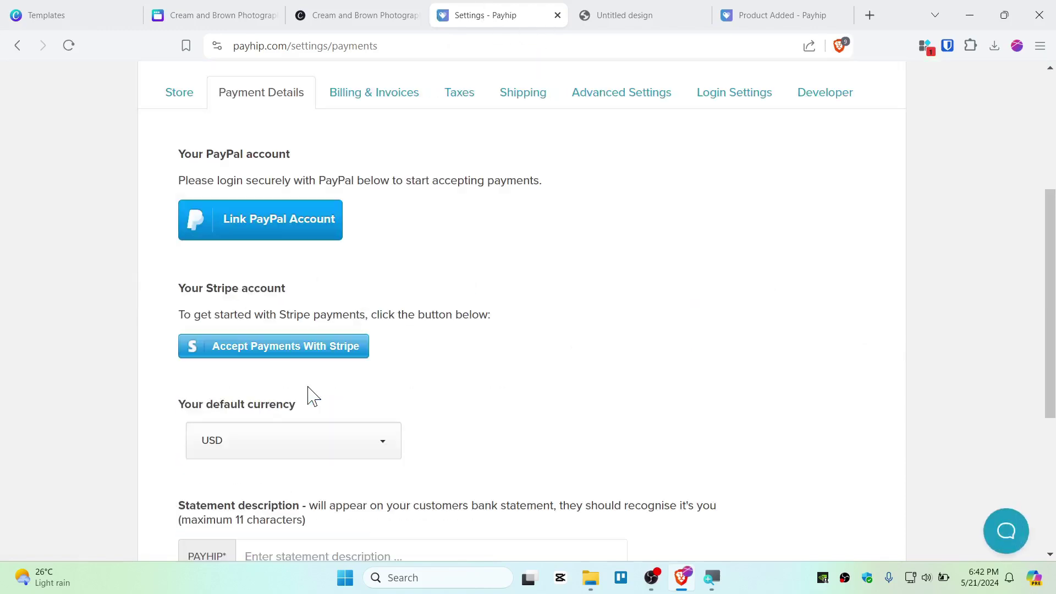
scroll(297, 370, down, 5)
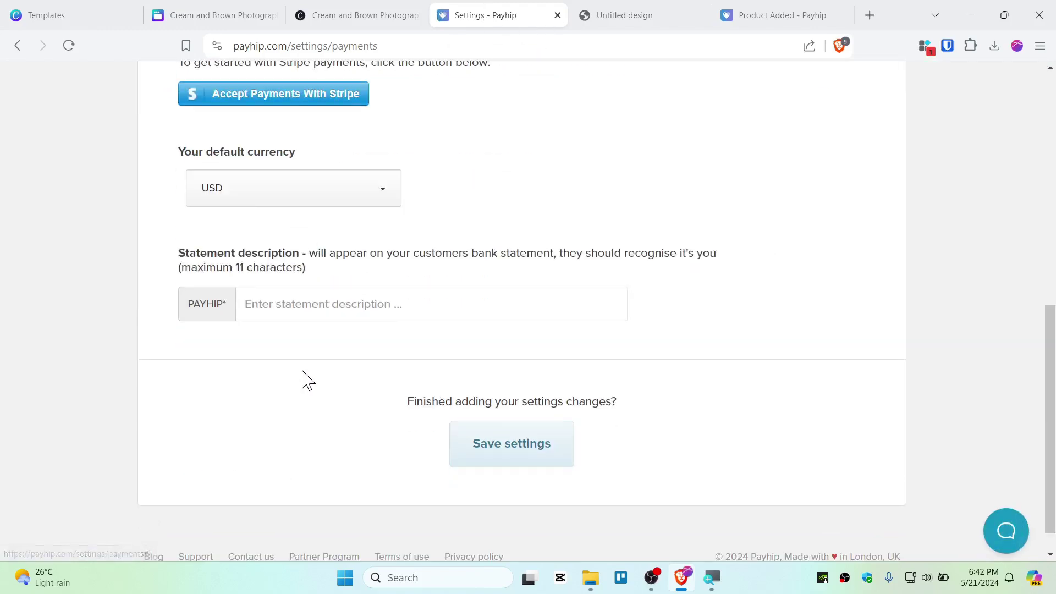
scroll(530, 348, up, 10)
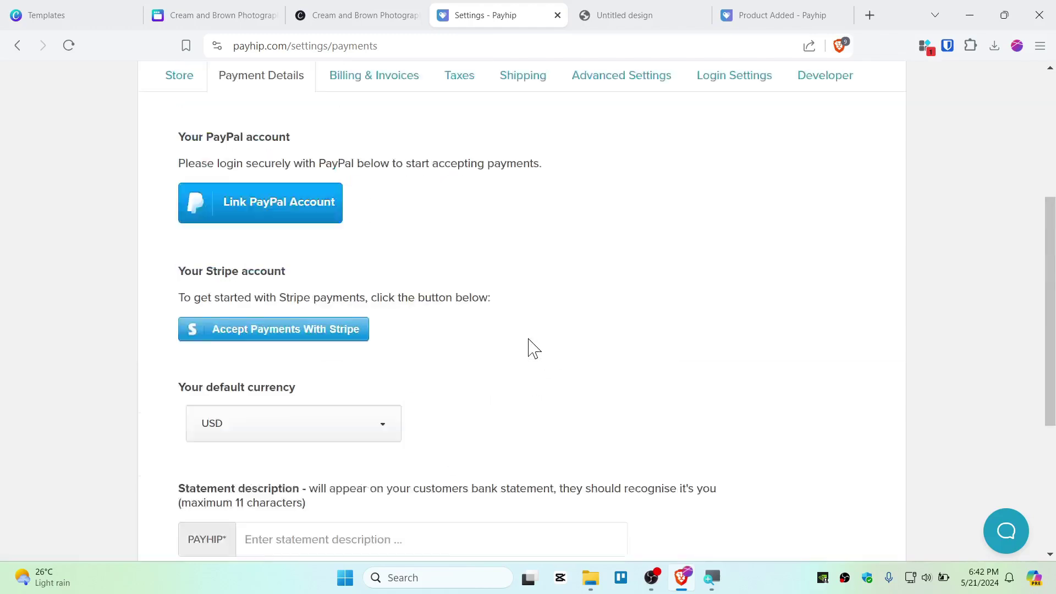
scroll(530, 349, down, 5)
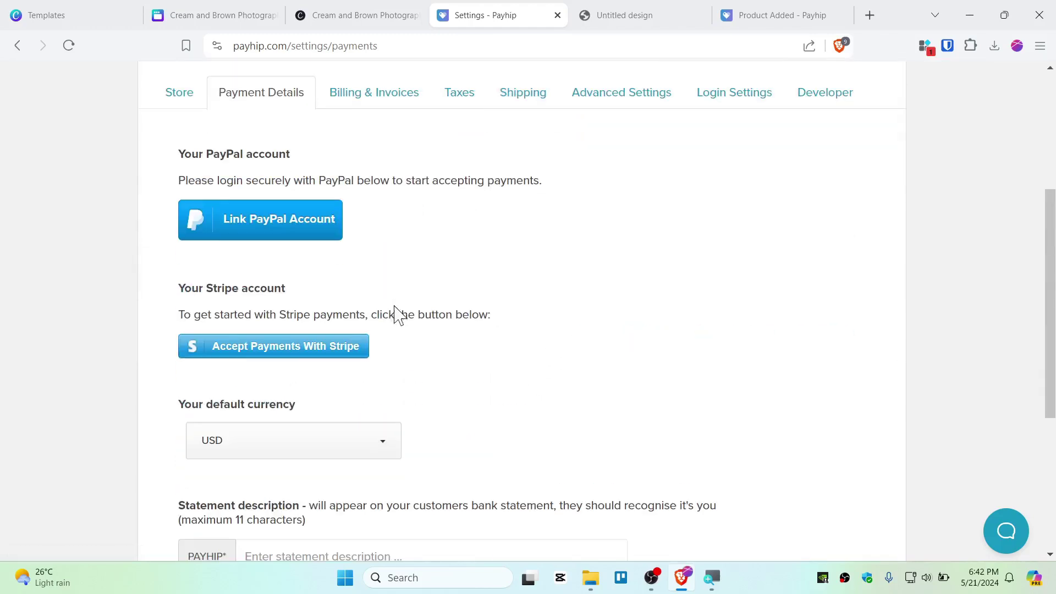
scroll(490, 356, down, 5)
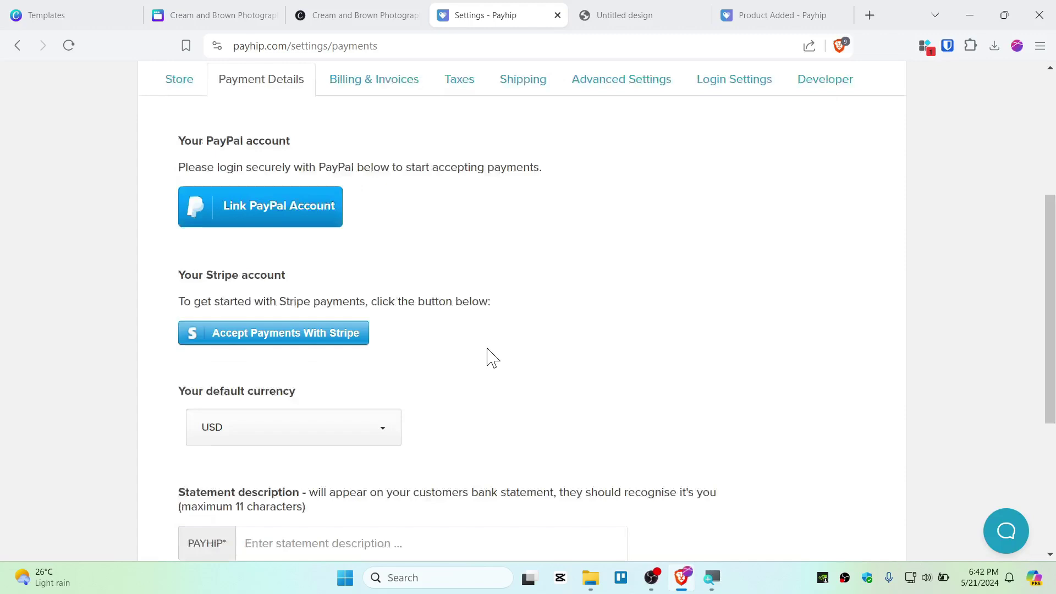
scroll(550, 380, up, 10)
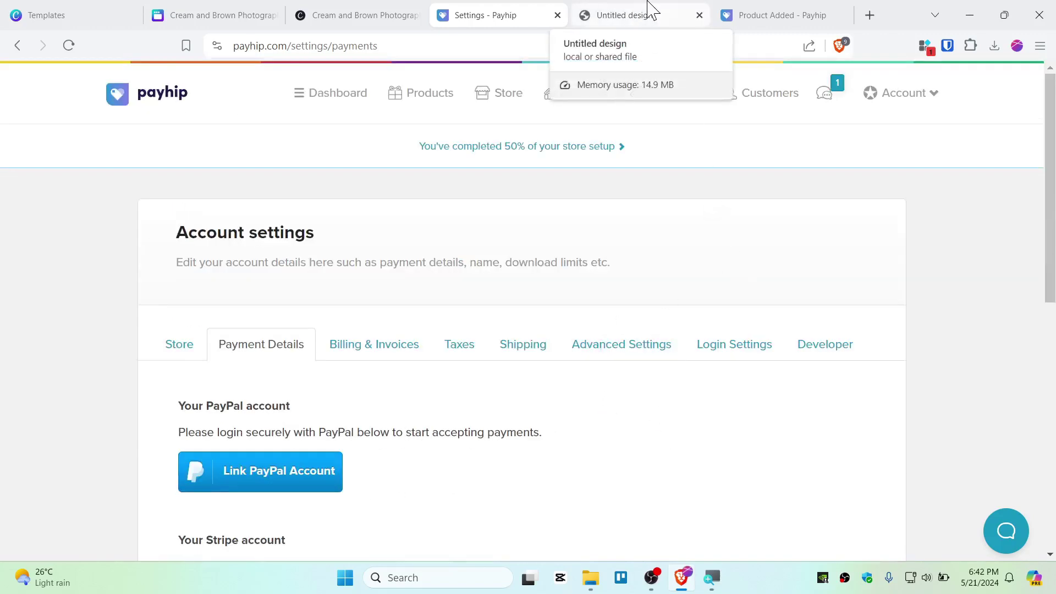
click(630, 11)
click(530, 10)
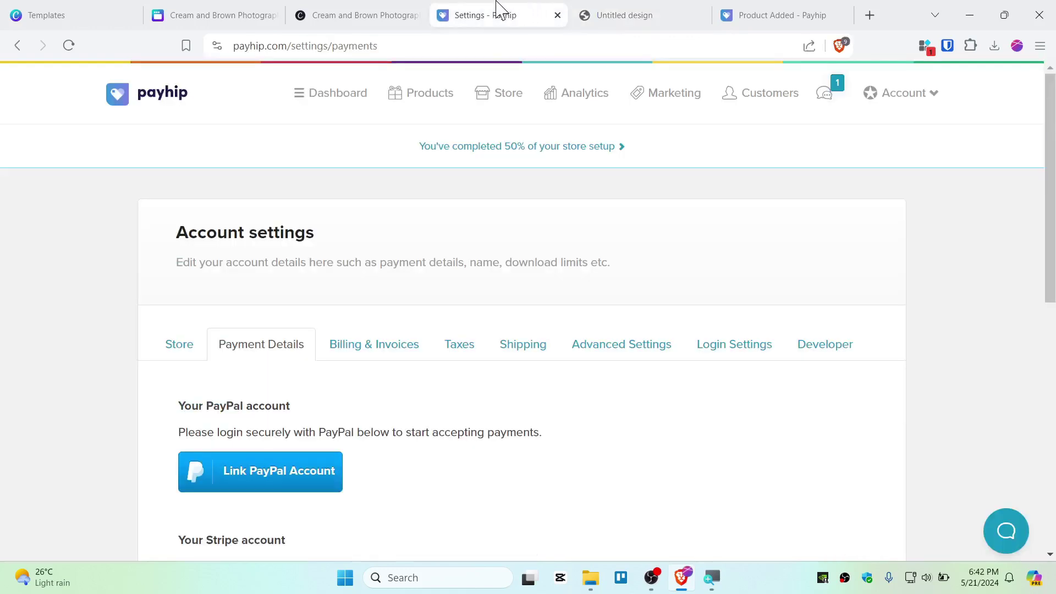
- Return to the rocksbandsticker.my.canva.site tab, scroll to the top, and select its URL
click(384, 11)
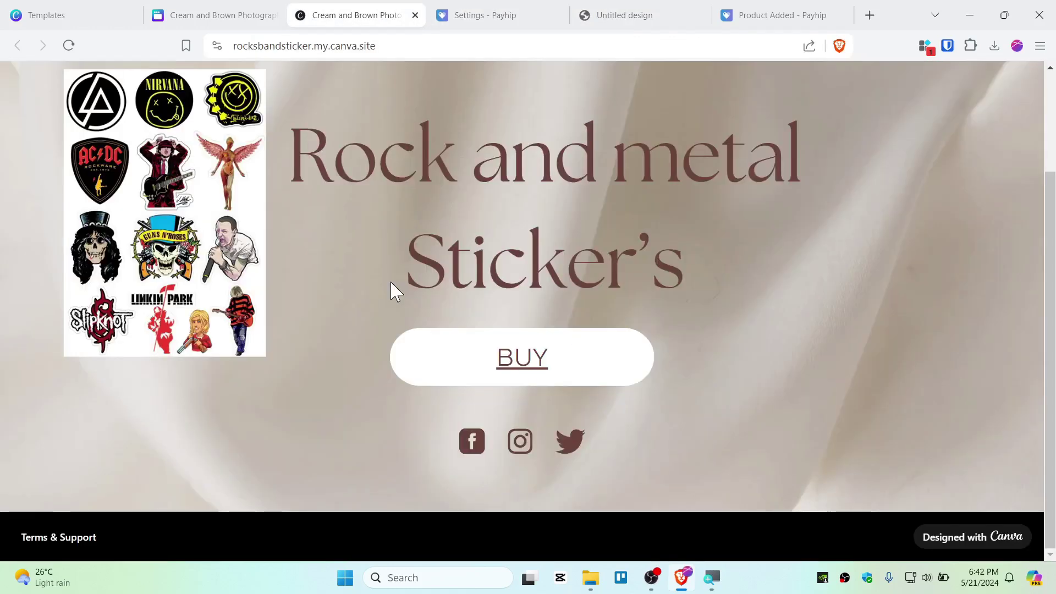
scroll(380, 309, up, 3)
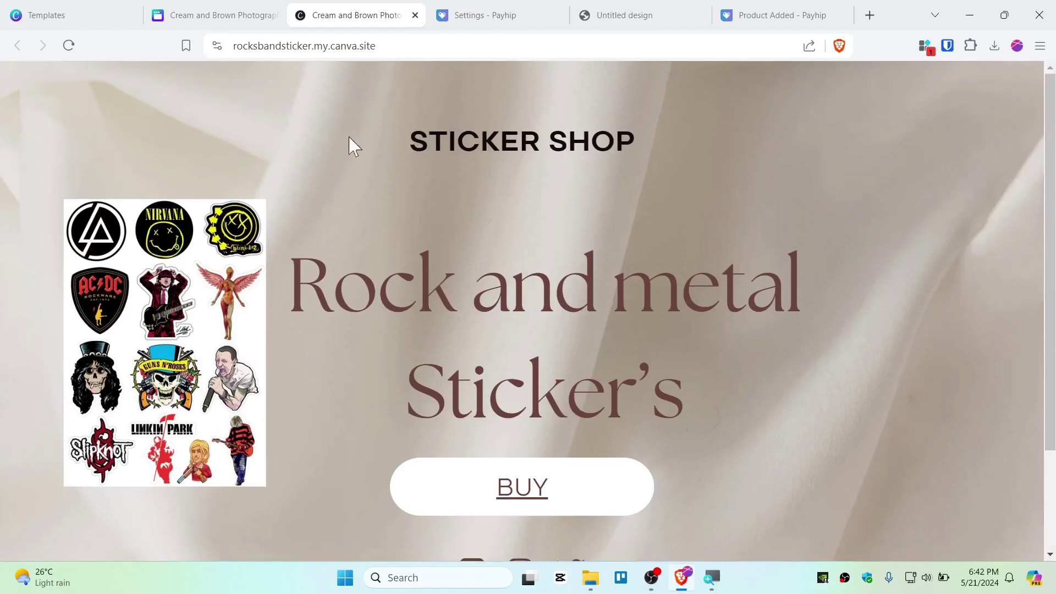
click(394, 45)
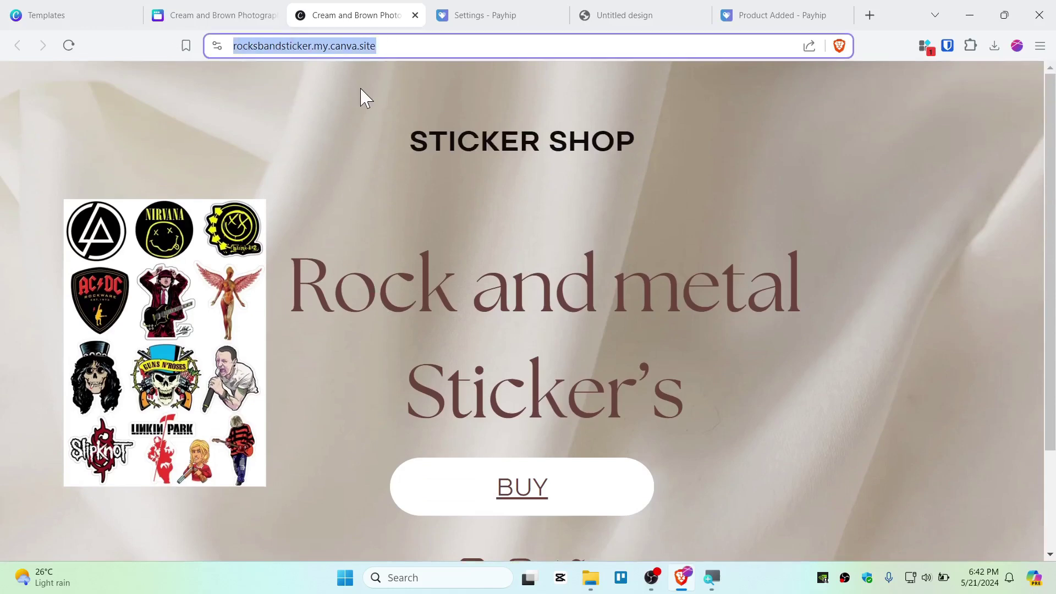